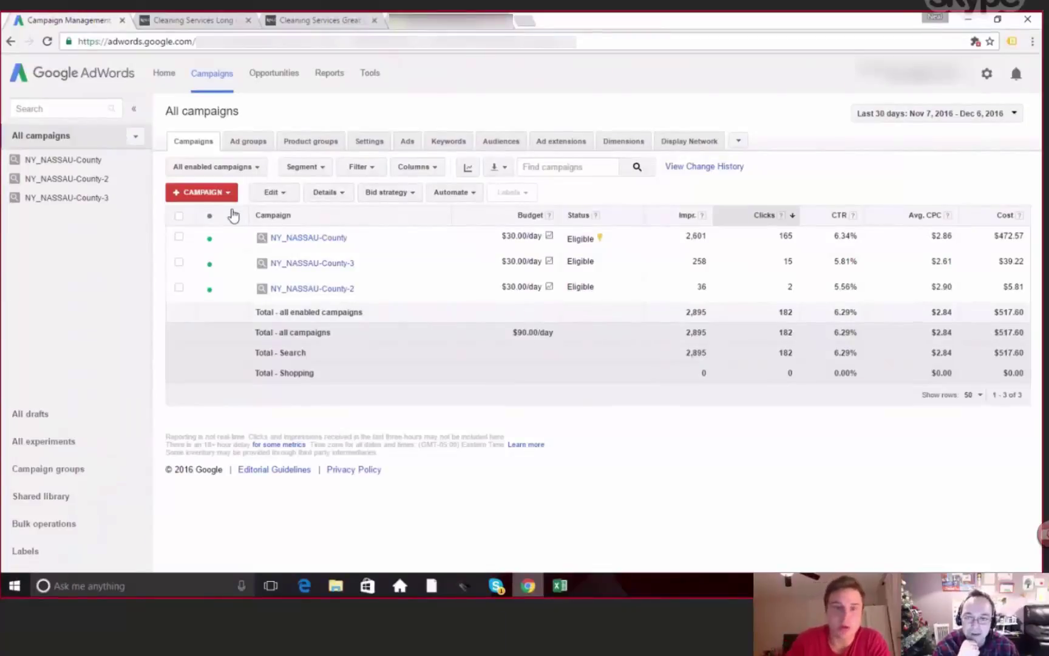
- Open the settings of the NY_NASSAU-County campaign
{"action": "left_click", "coordinate": [319, 240]}
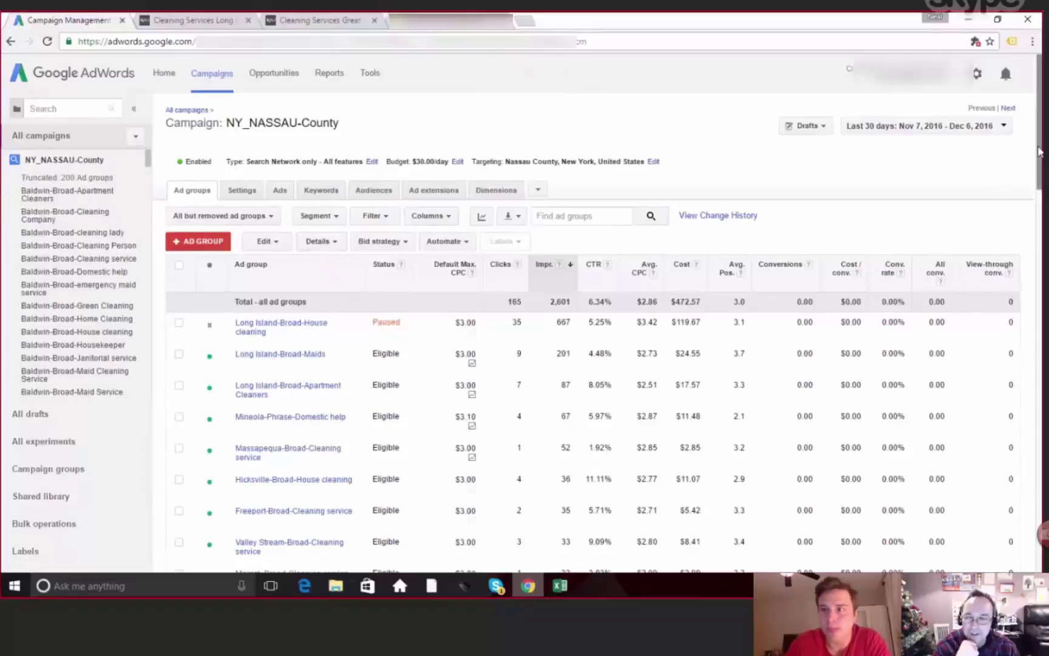
{"action": "scroll", "coordinate": [1039, 152], "scroll_direction": "down", "scroll_amount": 1}
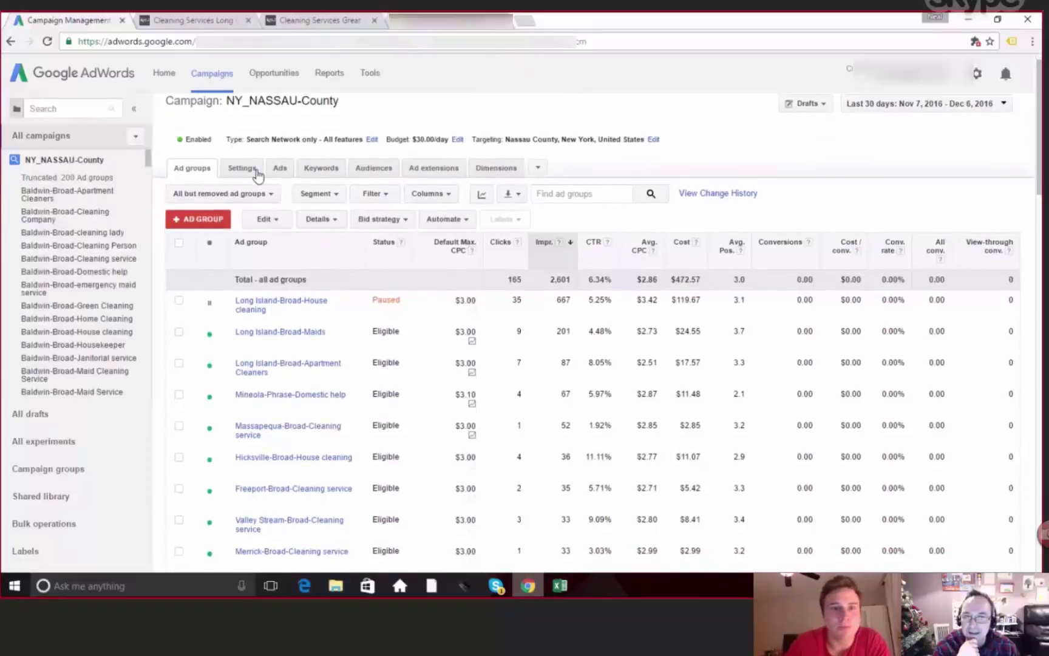
{"action": "left_click", "coordinate": [258, 175]}
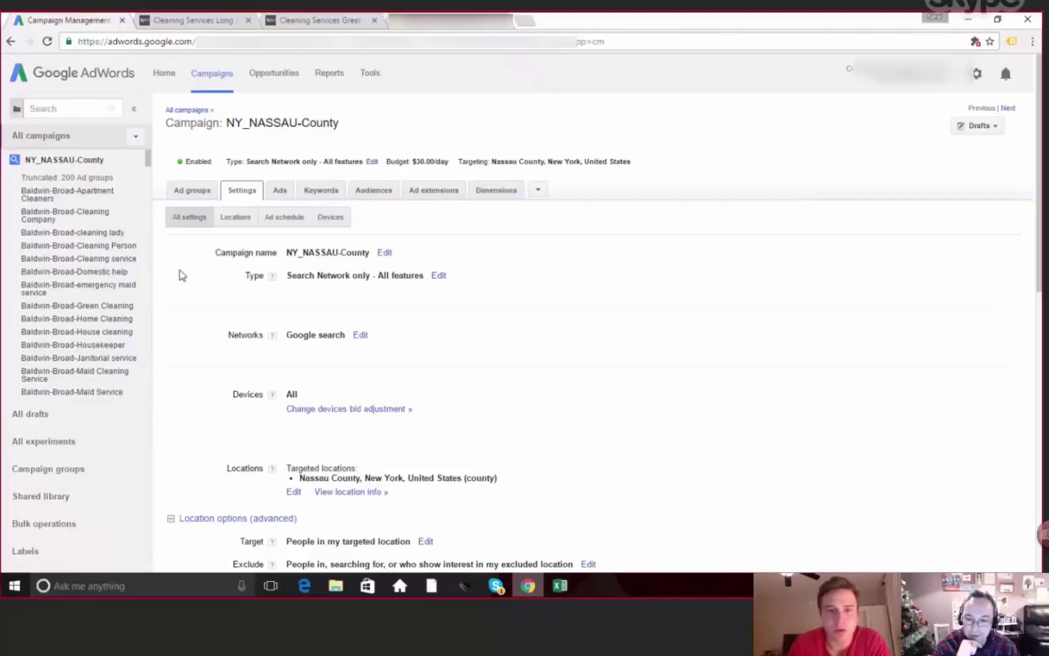
{"action": "scroll", "coordinate": [180, 275], "scroll_direction": "down", "scroll_amount": 1}
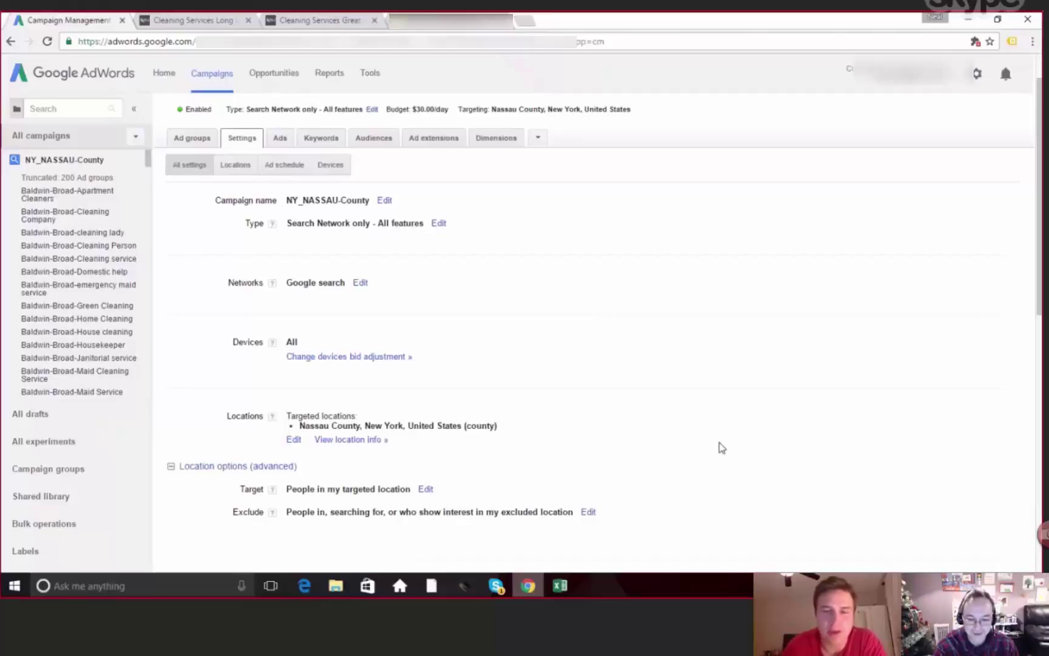
- Review the advanced location target options of the campaign without changing the selection
{"action": "left_click", "coordinate": [426, 490]}
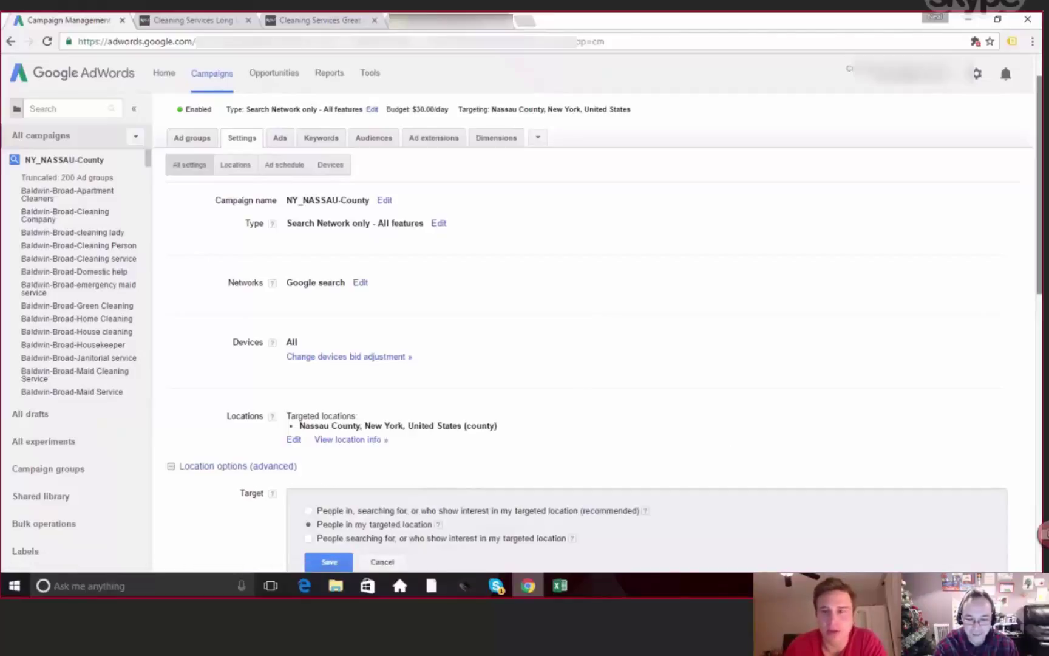
{"action": "scroll", "coordinate": [1030, 316], "scroll_direction": "down", "scroll_amount": 1}
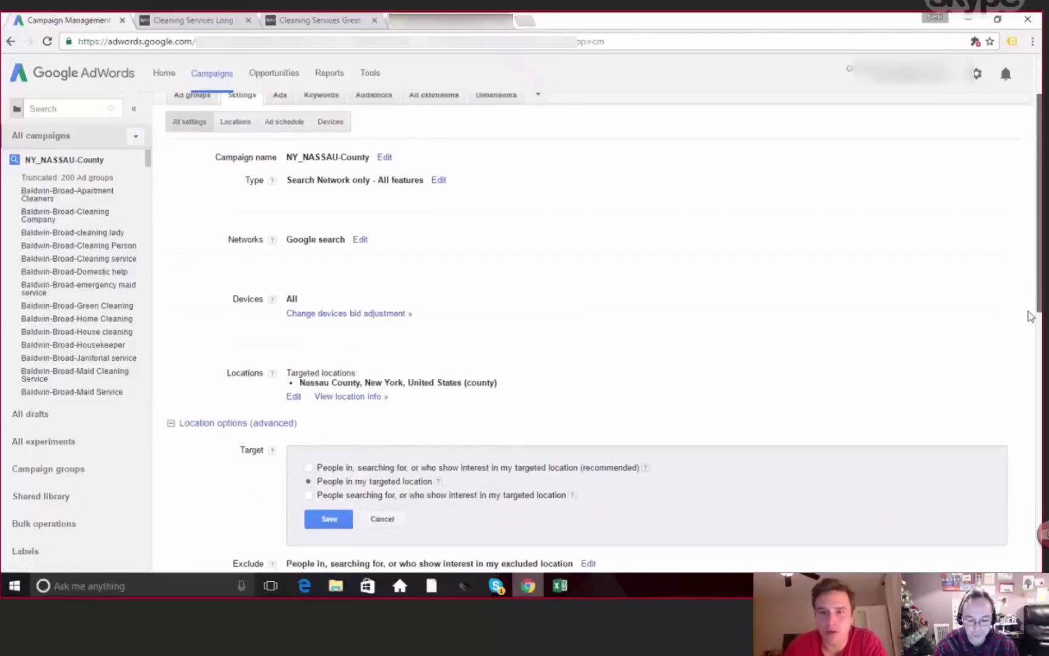
{"action": "scroll", "coordinate": [1030, 316], "scroll_direction": "down", "scroll_amount": 2}
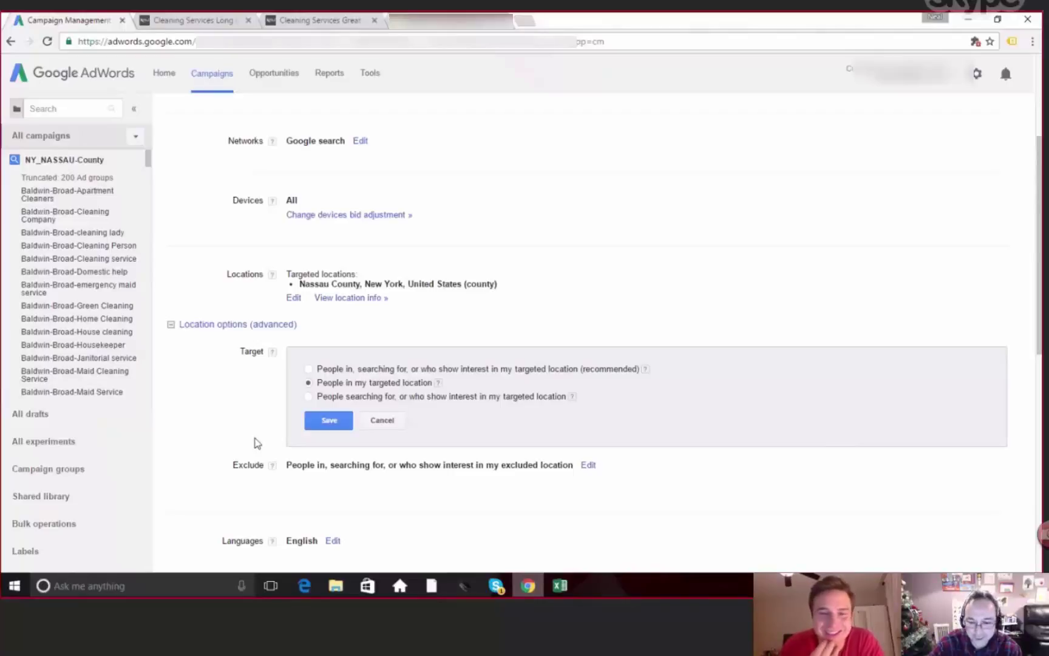
{"action": "left_click", "coordinate": [385, 421]}
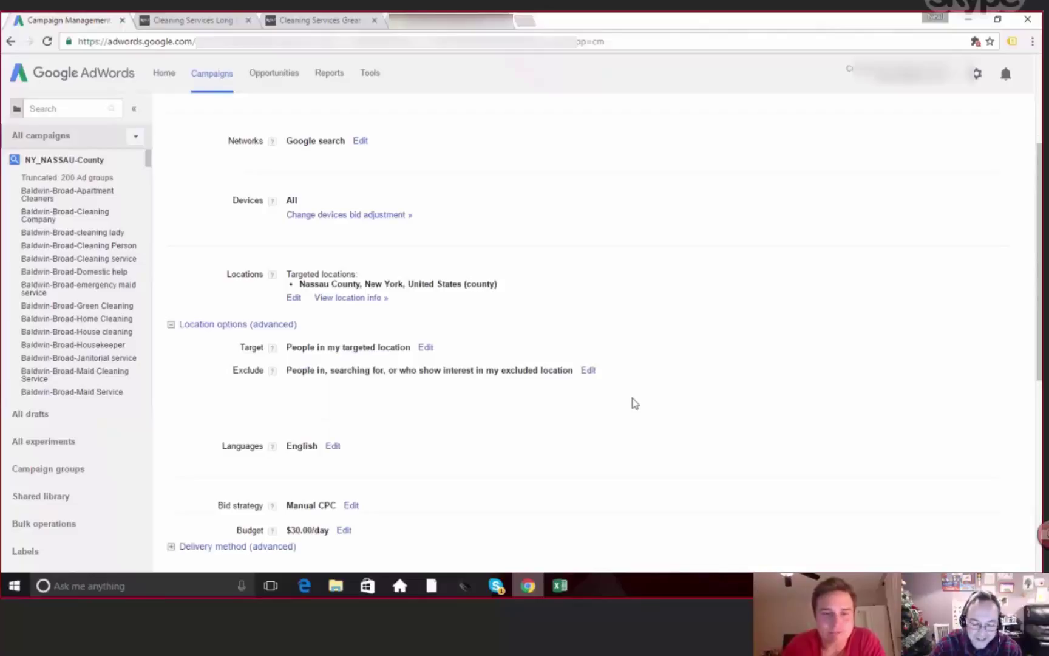
- Set the campaign's languages to All languages and save
{"action": "left_click", "coordinate": [334, 447]}
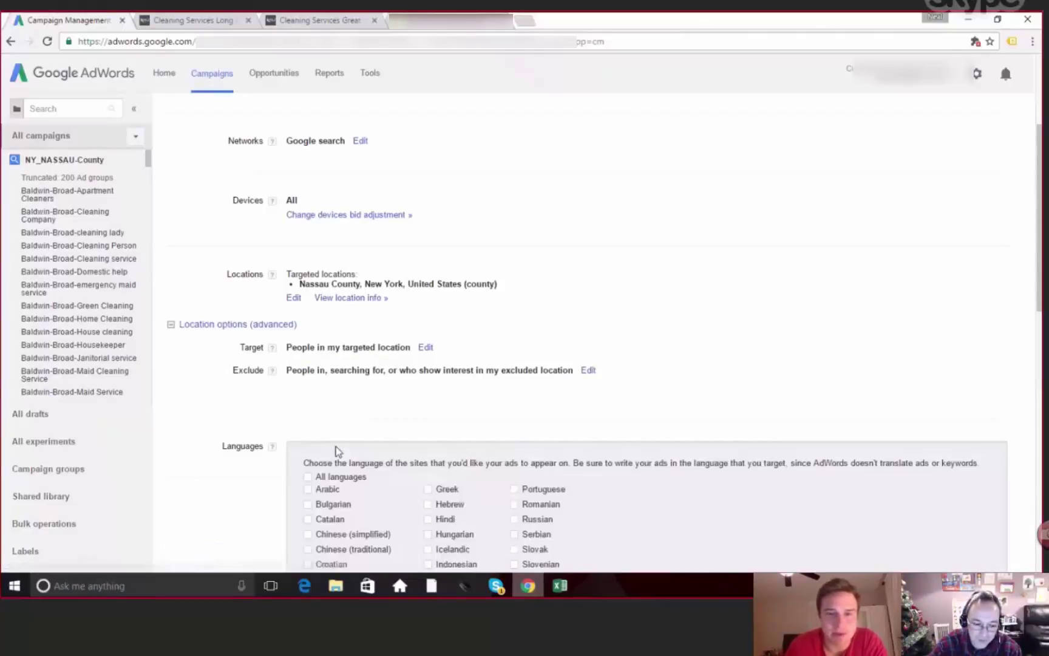
{"action": "left_click", "coordinate": [308, 478]}
{"action": "scroll", "coordinate": [1022, 343], "scroll_direction": "down", "scroll_amount": 4}
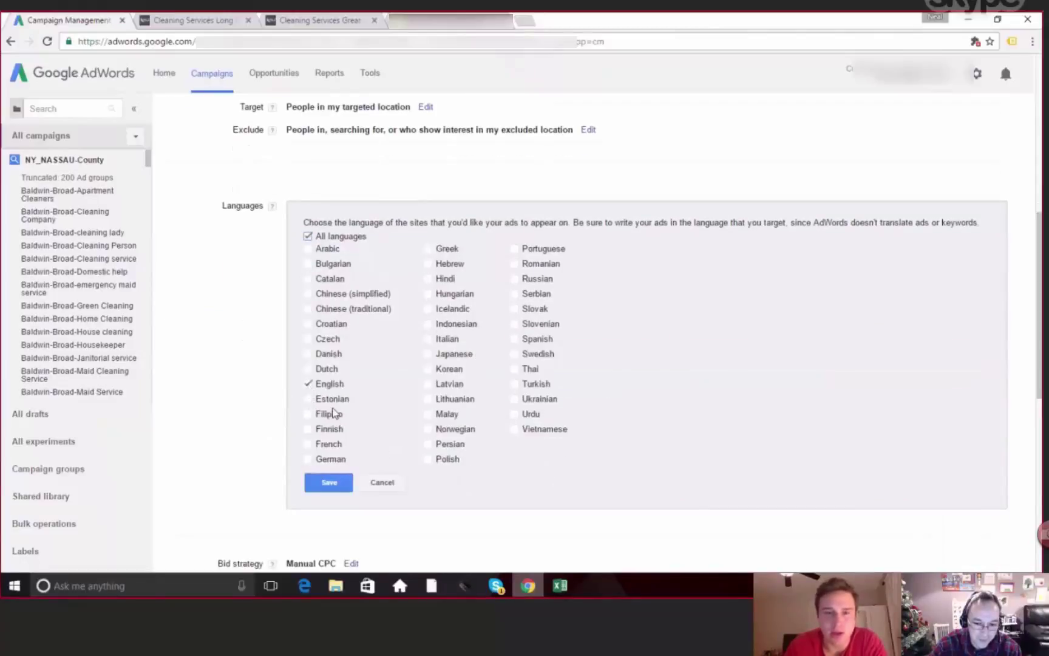
{"action": "left_click", "coordinate": [328, 486]}
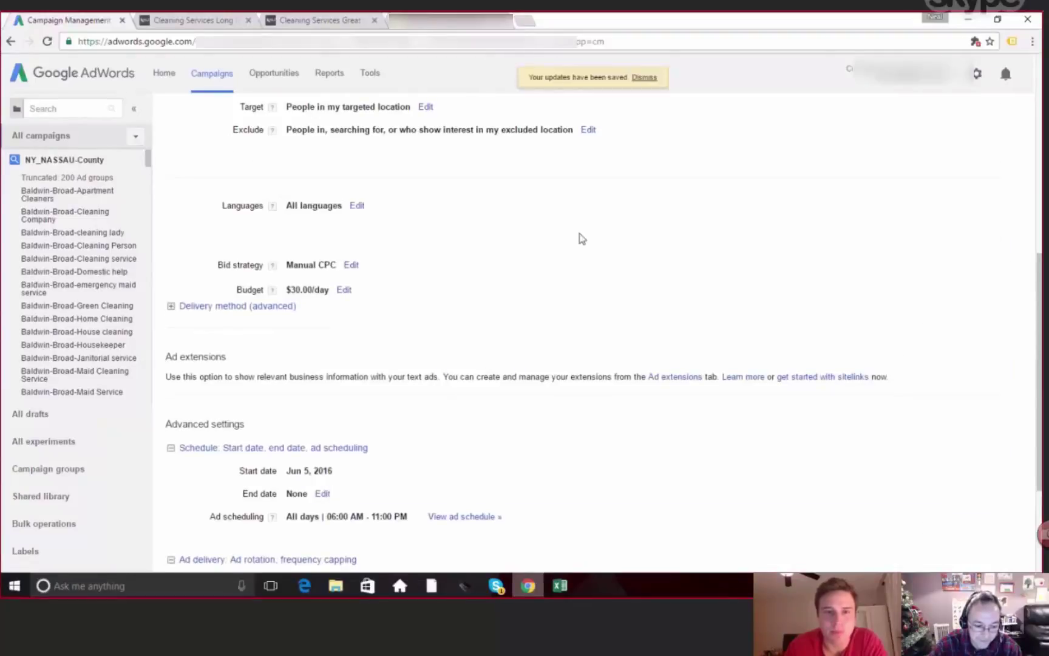
- Review the campaign's location and bid strategy settings, closing the bid strategy options without changes
{"action": "left_click_drag", "start_coordinate": [1040, 308], "coordinate": [1035, 192]}
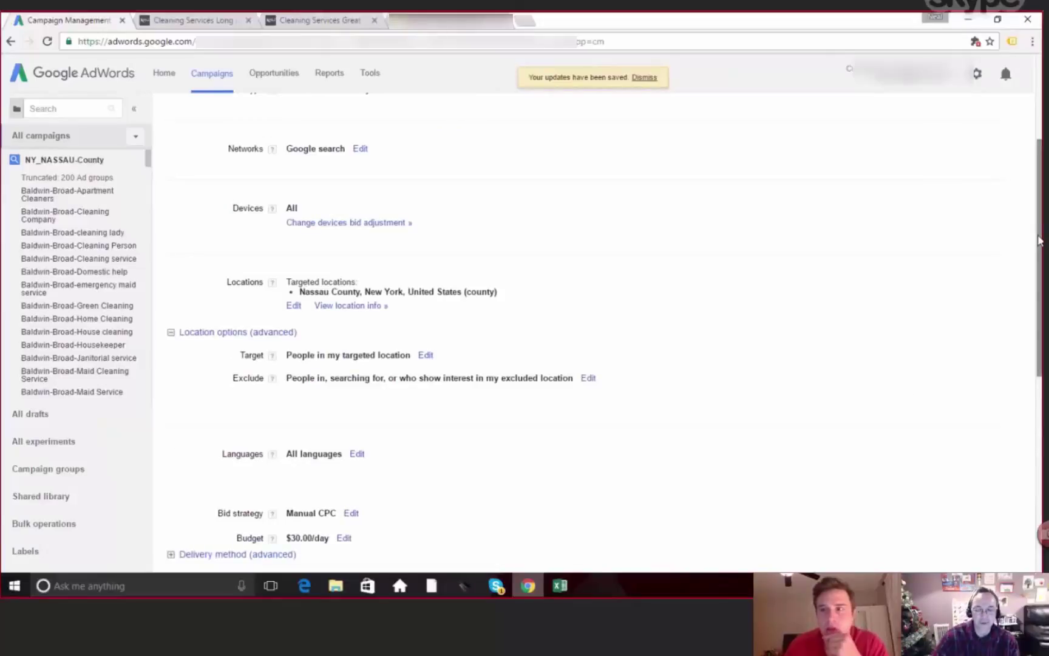
{"action": "left_click_drag", "start_coordinate": [1039, 236], "coordinate": [1039, 235]}
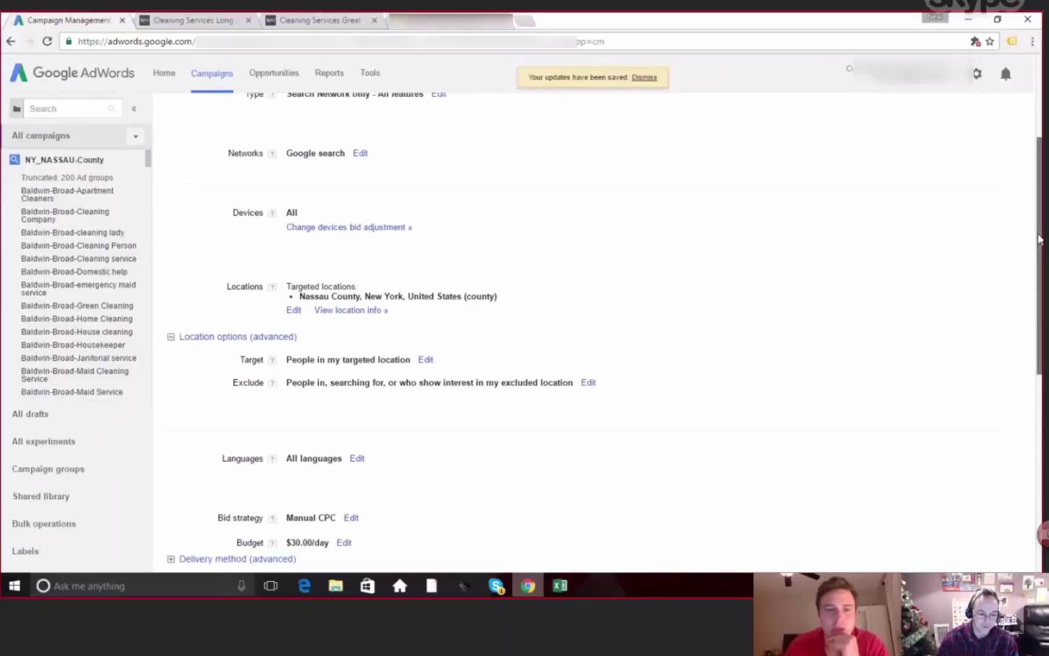
{"action": "left_click_drag", "start_coordinate": [1038, 235], "coordinate": [1003, 356]}
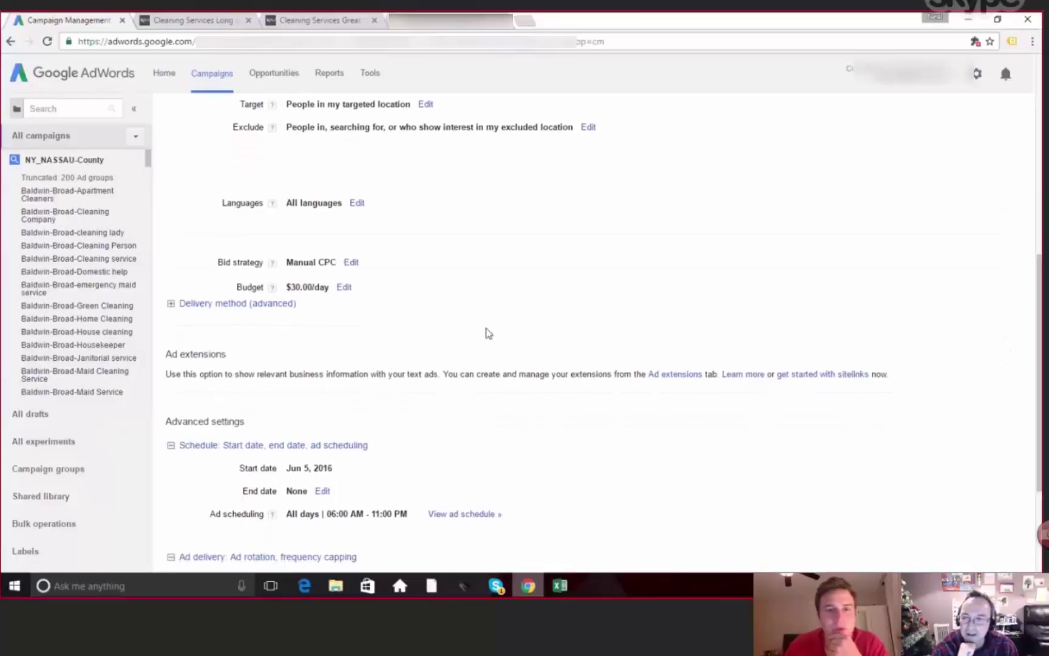
{"action": "left_click", "coordinate": [346, 261]}
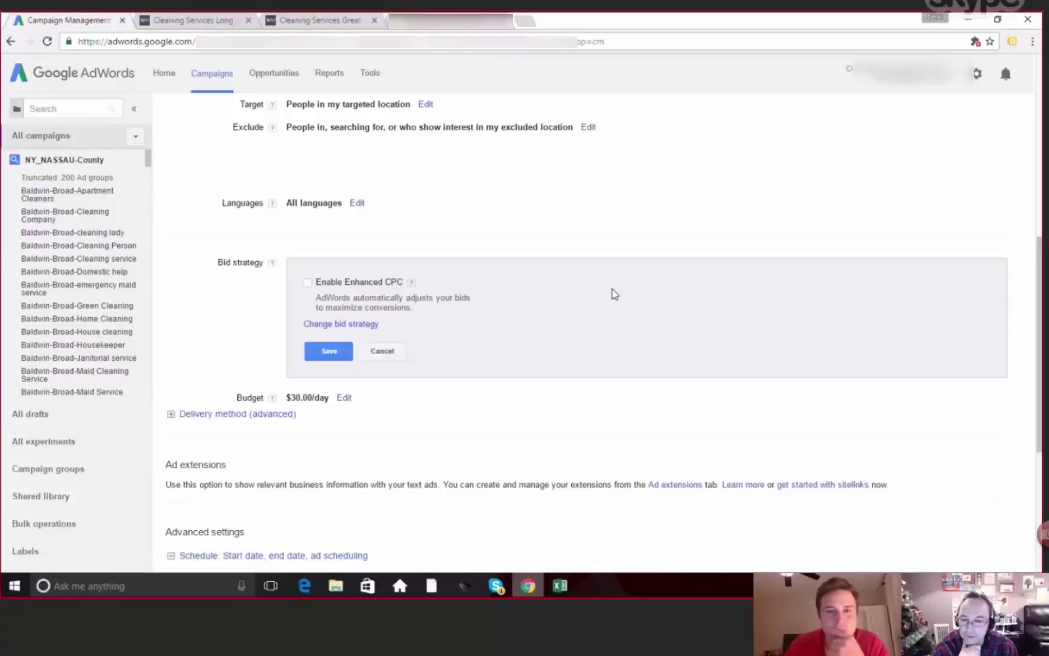
{"action": "left_click", "coordinate": [385, 352]}
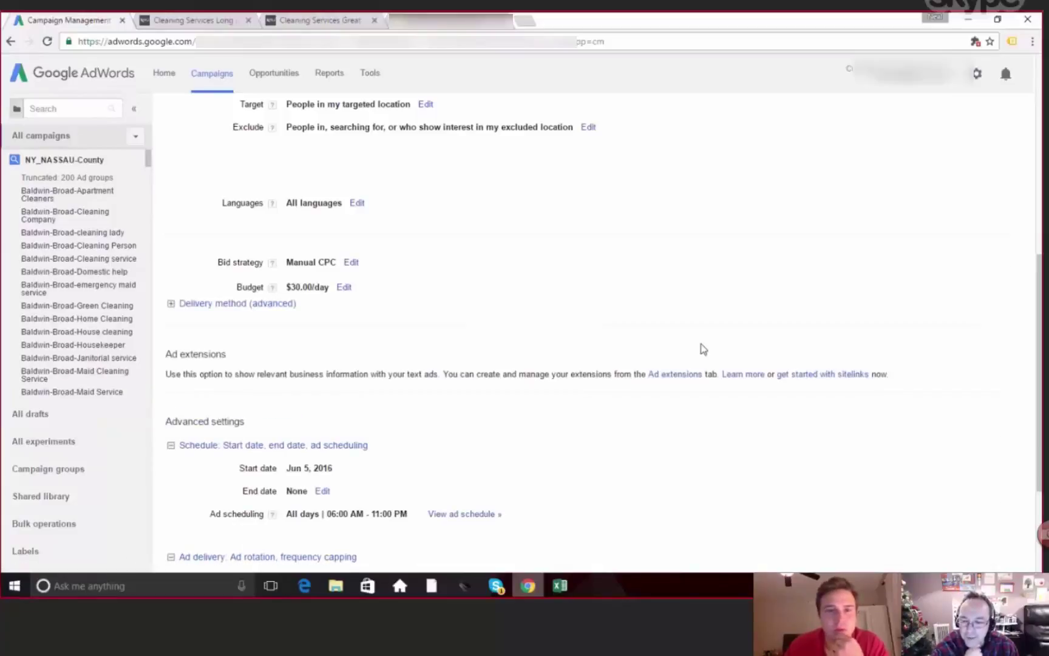
- Set the campaign's advanced delivery method to Accelerated and save it
{"action": "left_click", "coordinate": [171, 304]}
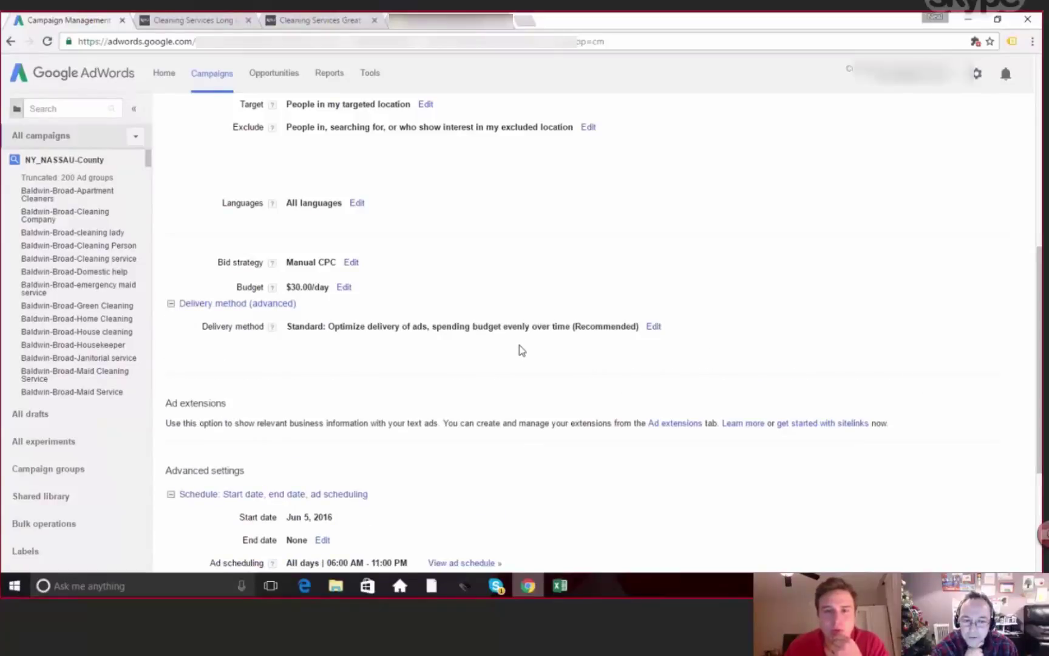
{"action": "left_click", "coordinate": [654, 328]}
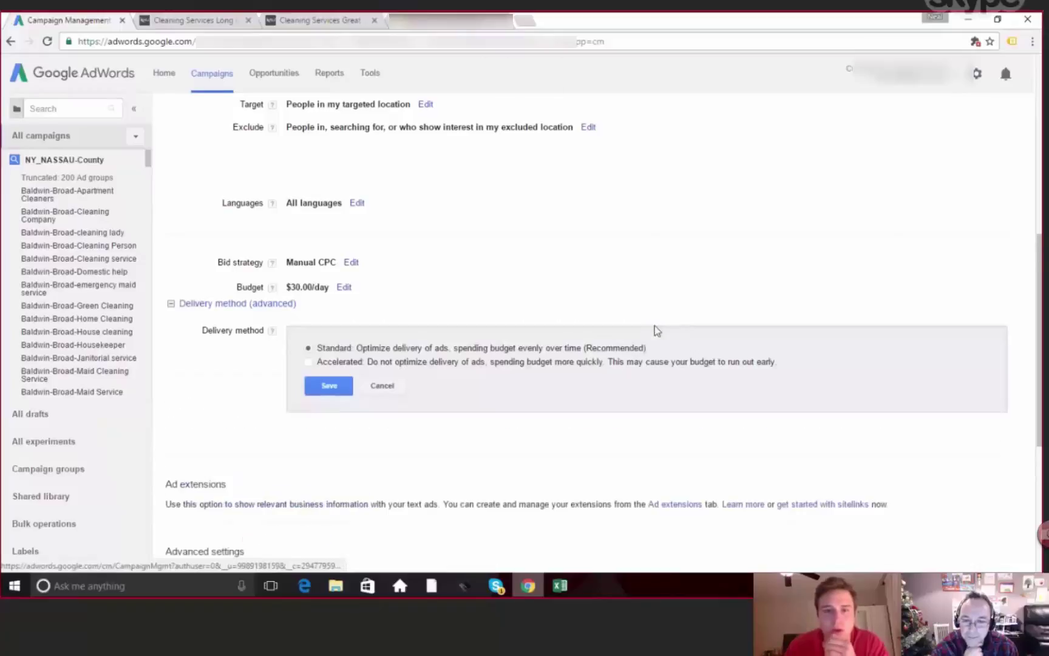
{"action": "left_click", "coordinate": [309, 362]}
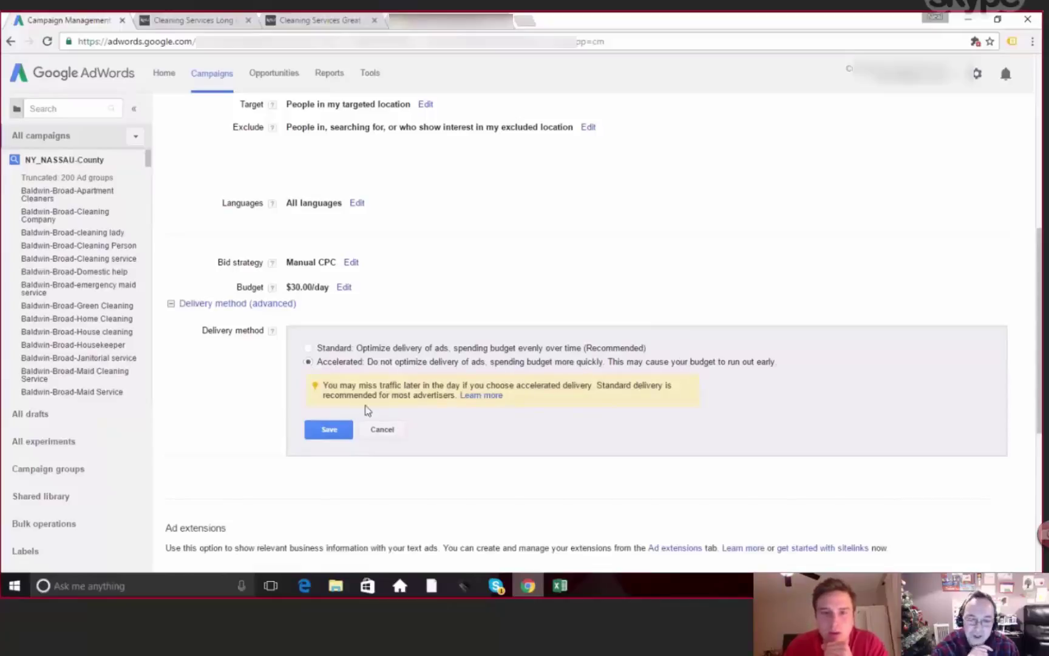
{"action": "left_click", "coordinate": [330, 433]}
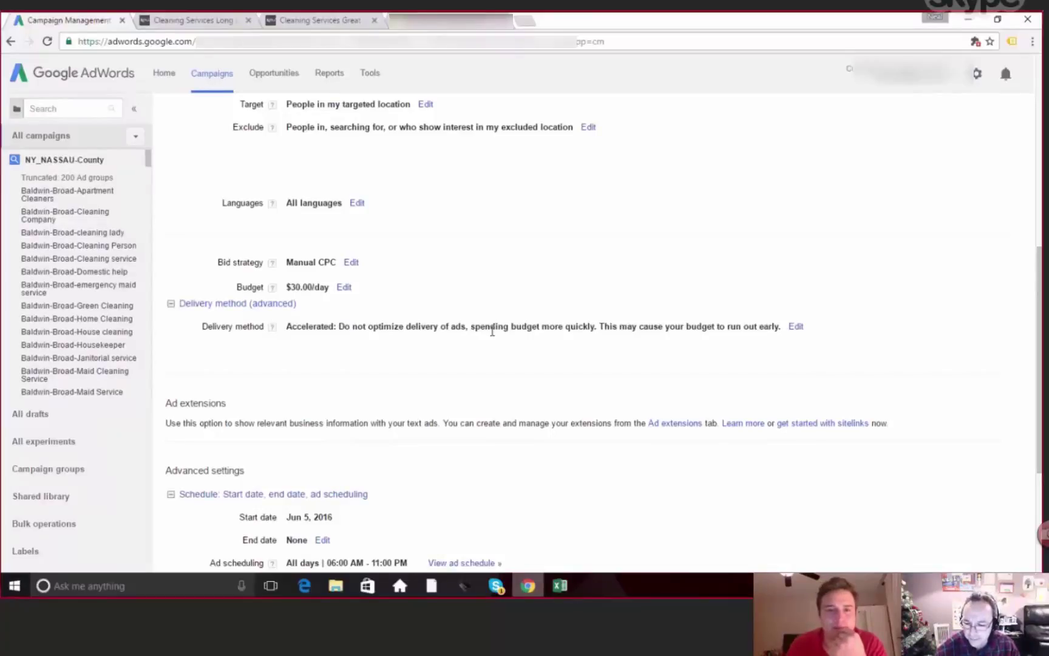
- Review the ad rotation options in the advanced settings and save with Rotate indefinitely selected
{"action": "scroll", "coordinate": [492, 331], "scroll_direction": "down", "scroll_amount": 2}
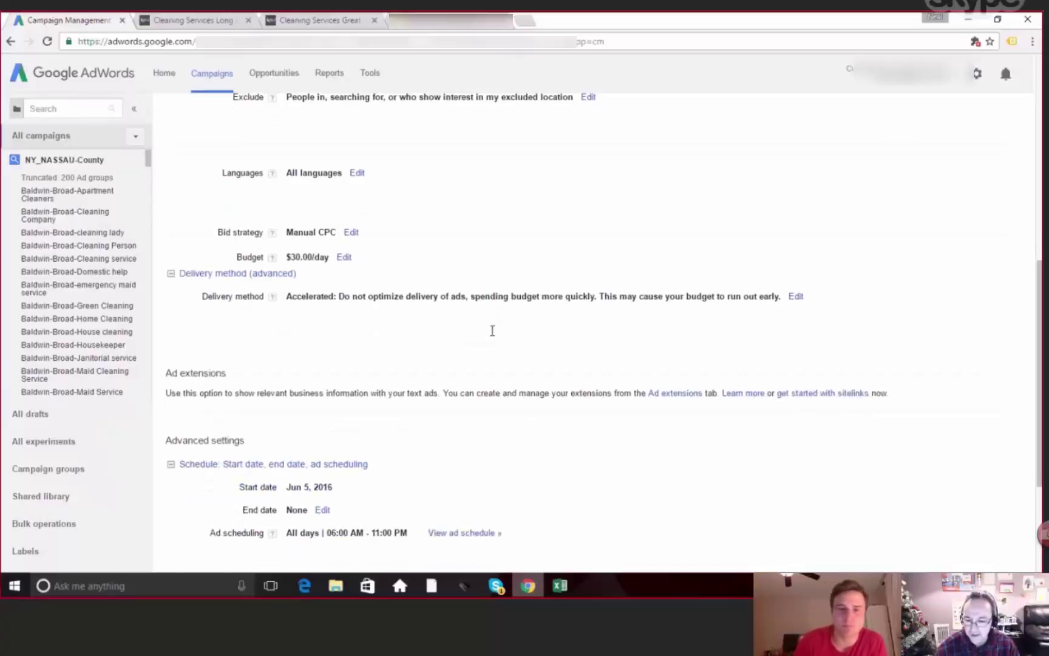
{"action": "scroll", "coordinate": [493, 331], "scroll_direction": "down", "scroll_amount": 3}
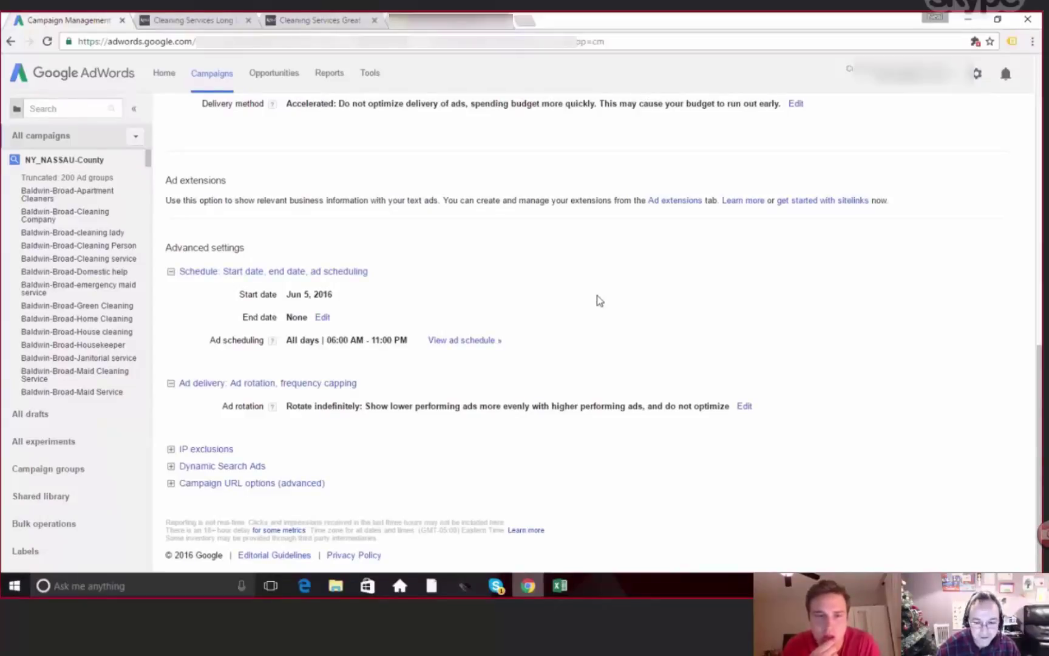
{"action": "left_click", "coordinate": [745, 405]}
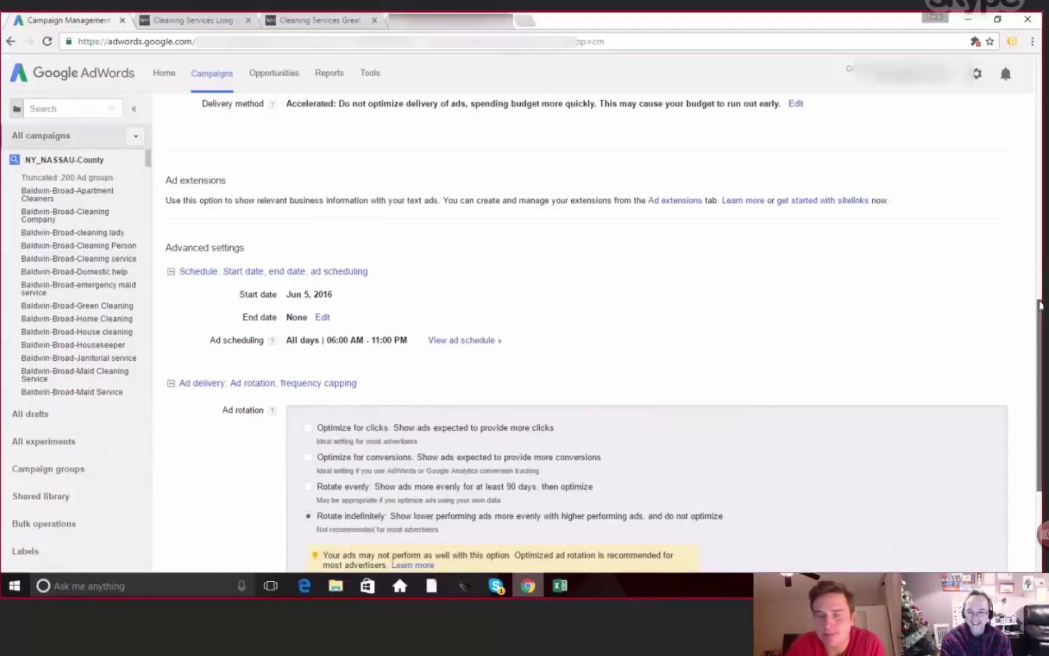
{"action": "left_click_drag", "start_coordinate": [1039, 311], "coordinate": [1033, 335]}
{"action": "scroll", "coordinate": [668, 364], "scroll_direction": "down", "scroll_amount": 3}
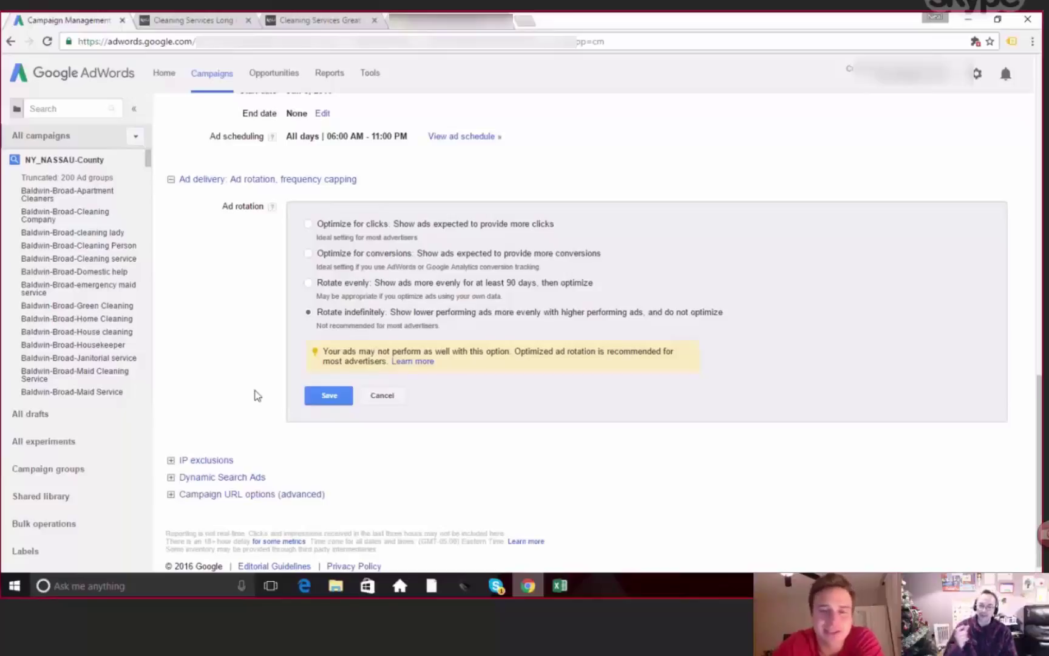
{"action": "left_click", "coordinate": [329, 395]}
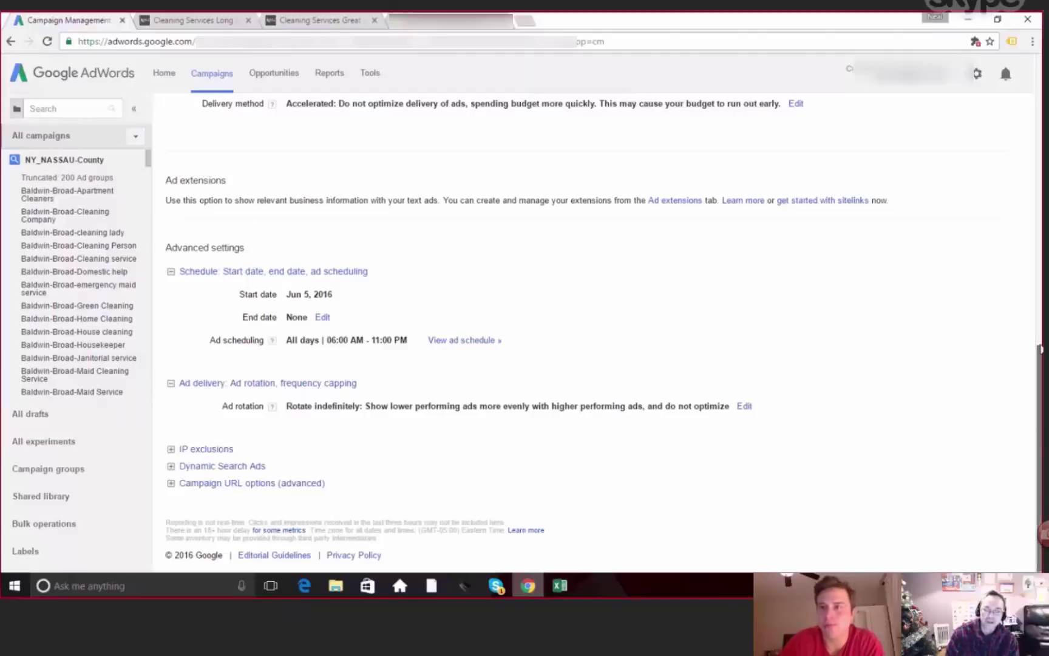
- Review the campaign's ad groups and the Long Island-Broad-Maids keywords, then return to the keywords of the whole campaign
{"action": "left_click_drag", "start_coordinate": [1040, 348], "coordinate": [1040, 329]}
{"action": "scroll", "coordinate": [763, 298], "scroll_direction": "up", "scroll_amount": 10}
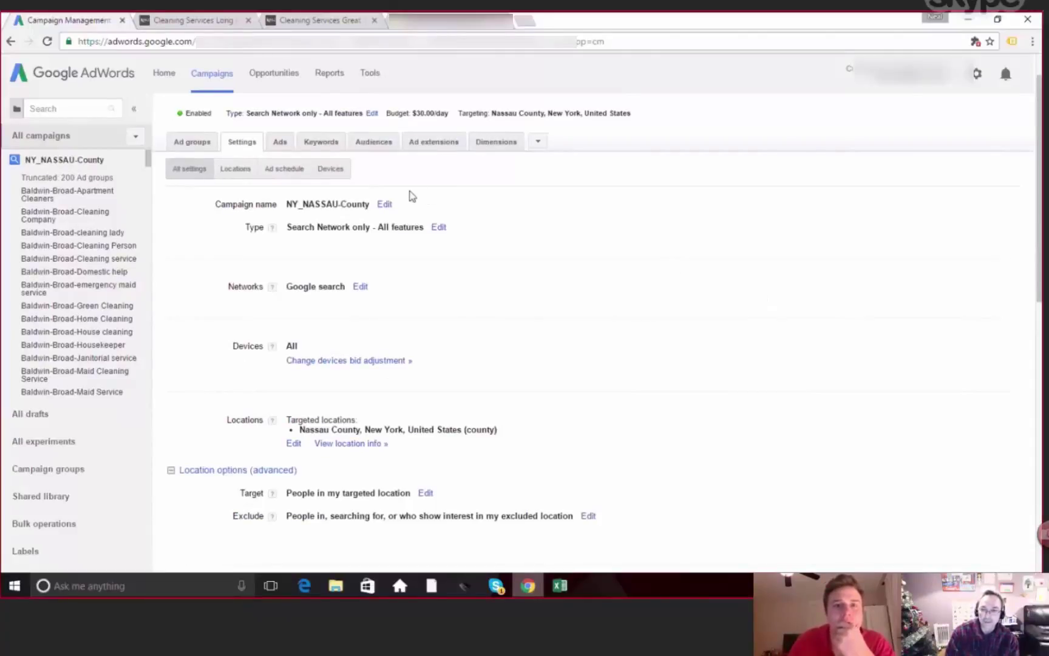
{"action": "left_click", "coordinate": [193, 144]}
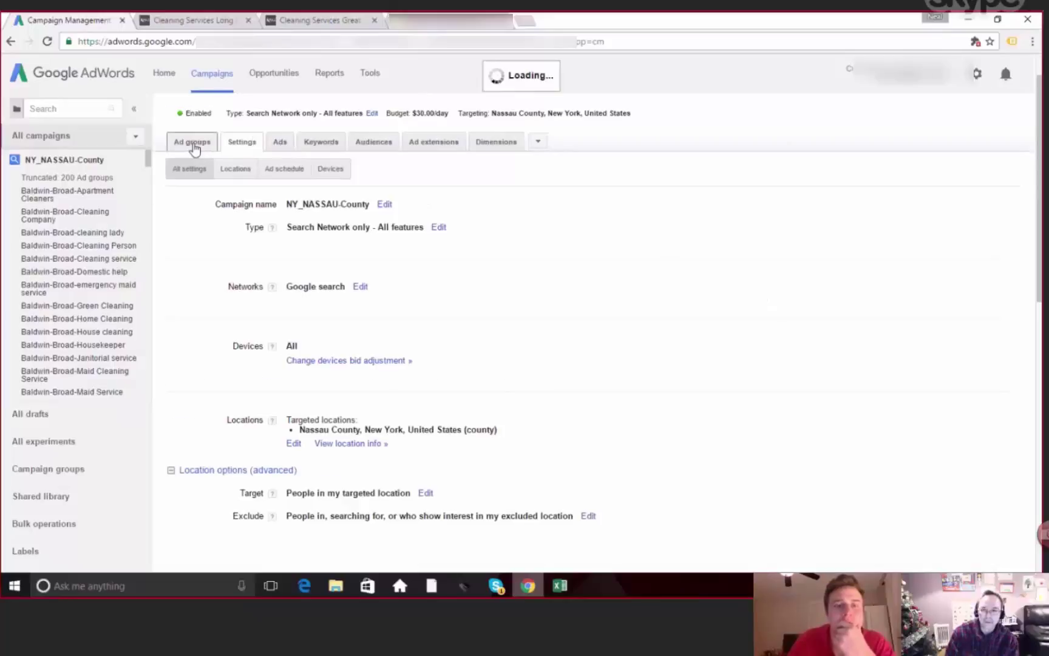
{"action": "scroll", "coordinate": [1032, 221], "scroll_direction": "down", "scroll_amount": 3}
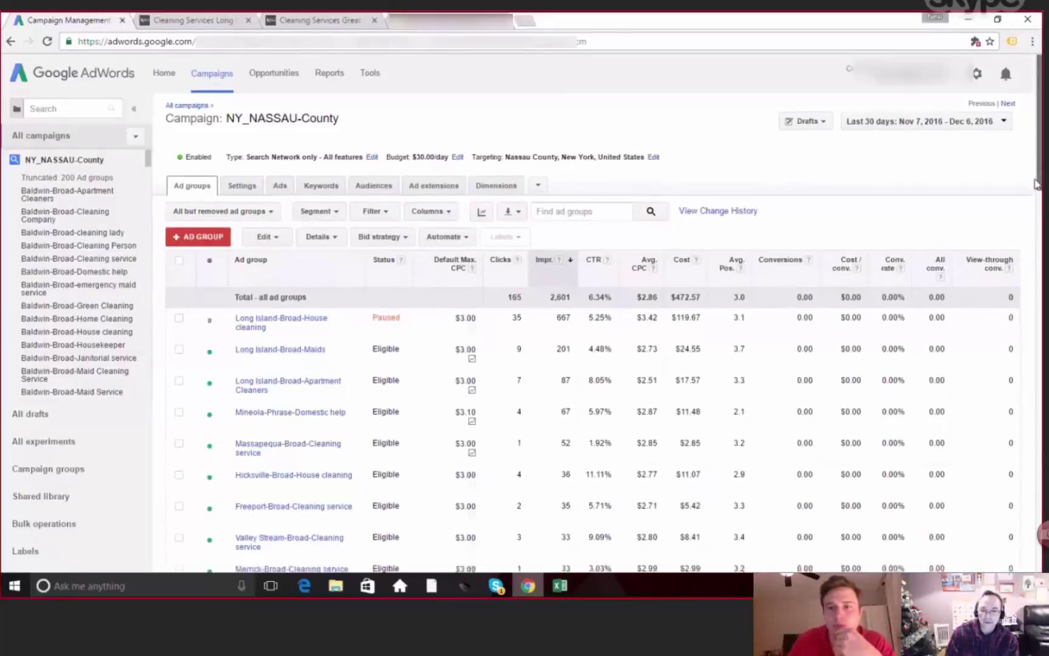
{"action": "left_click_drag", "start_coordinate": [1032, 222], "coordinate": [1034, 211]}
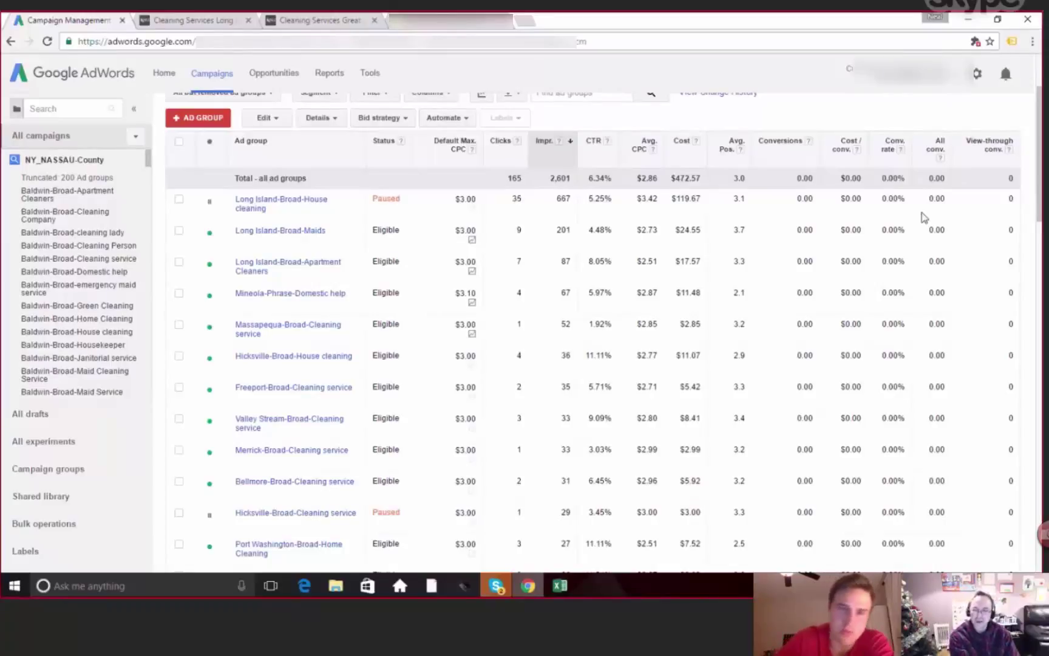
{"action": "left_click", "coordinate": [298, 232]}
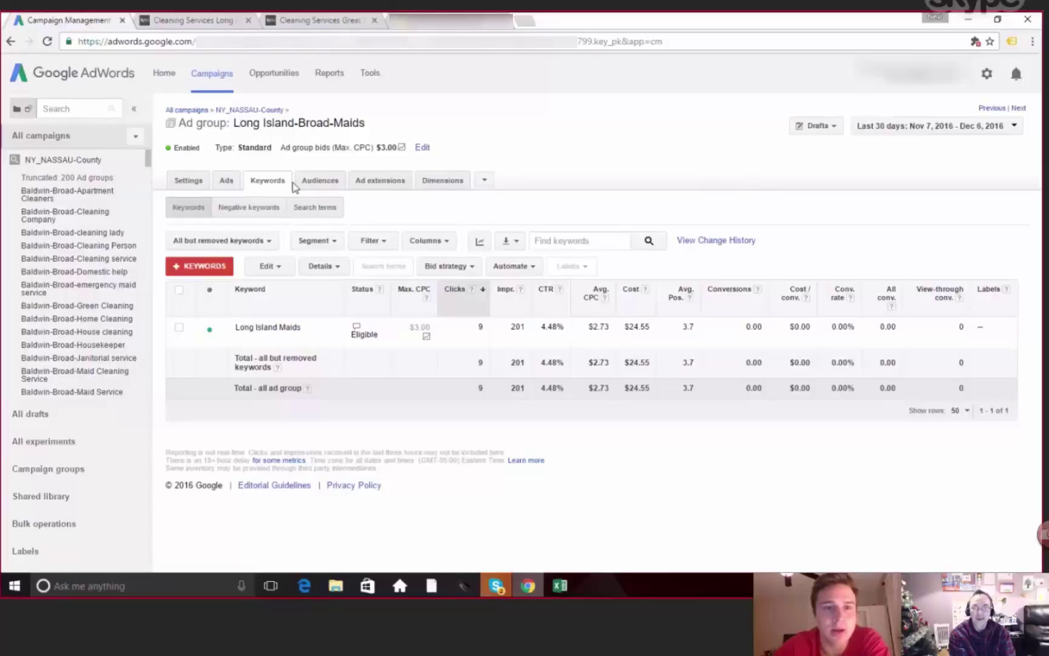
{"action": "left_click", "coordinate": [246, 112]}
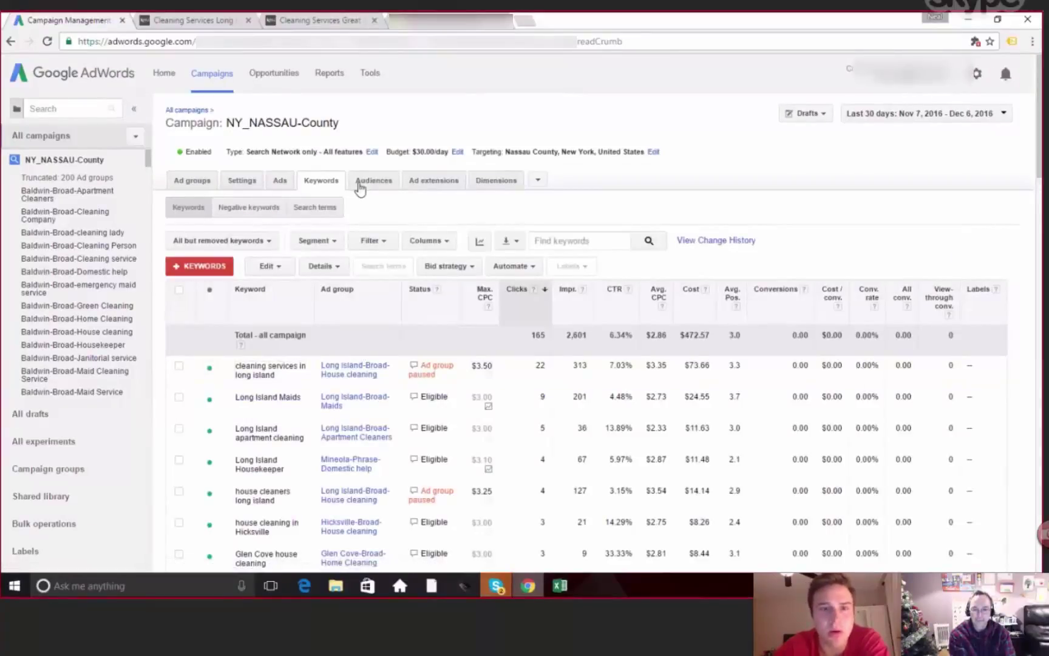
- Examine the keywords and the search terms report of the Long Island-Broad-House cleaning ad group
{"action": "left_click", "coordinate": [359, 376]}
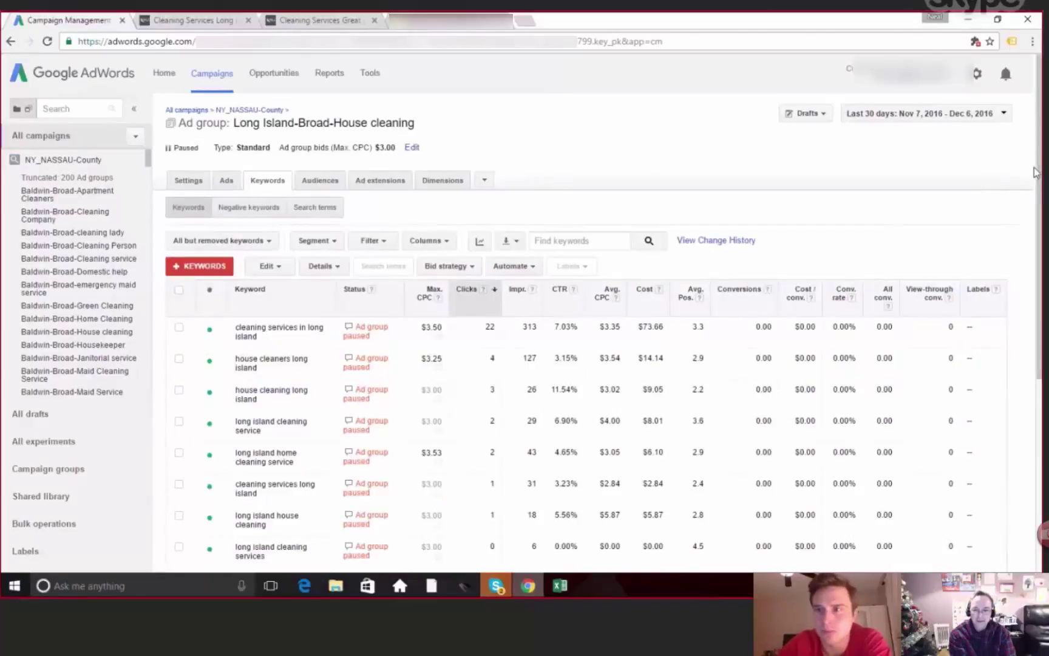
{"action": "left_click_drag", "start_coordinate": [1036, 172], "coordinate": [1030, 262]}
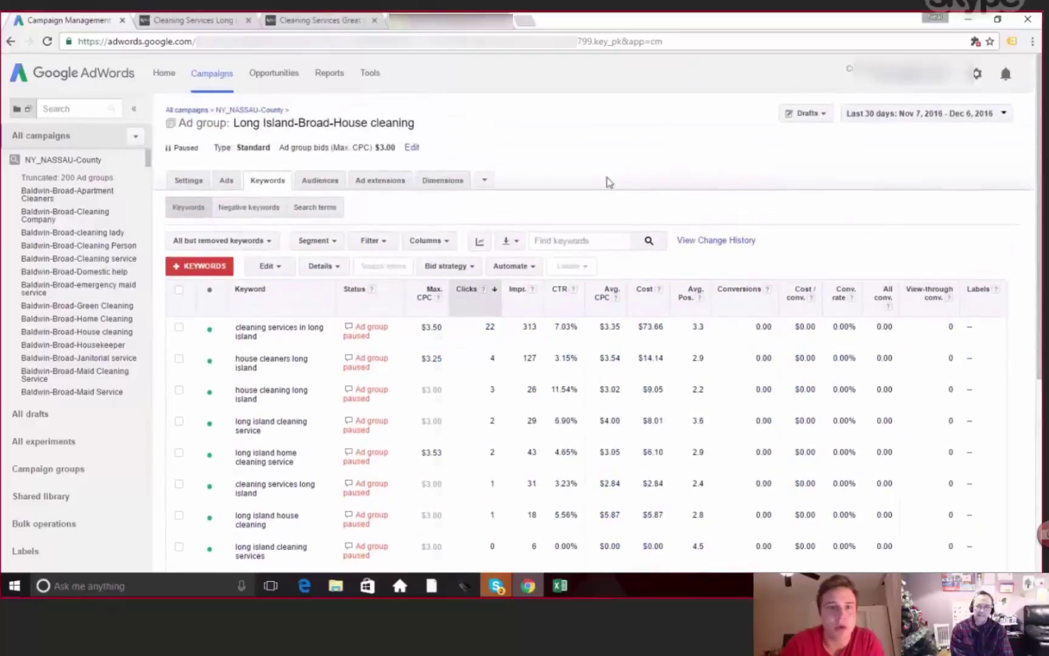
{"action": "left_click", "coordinate": [327, 209]}
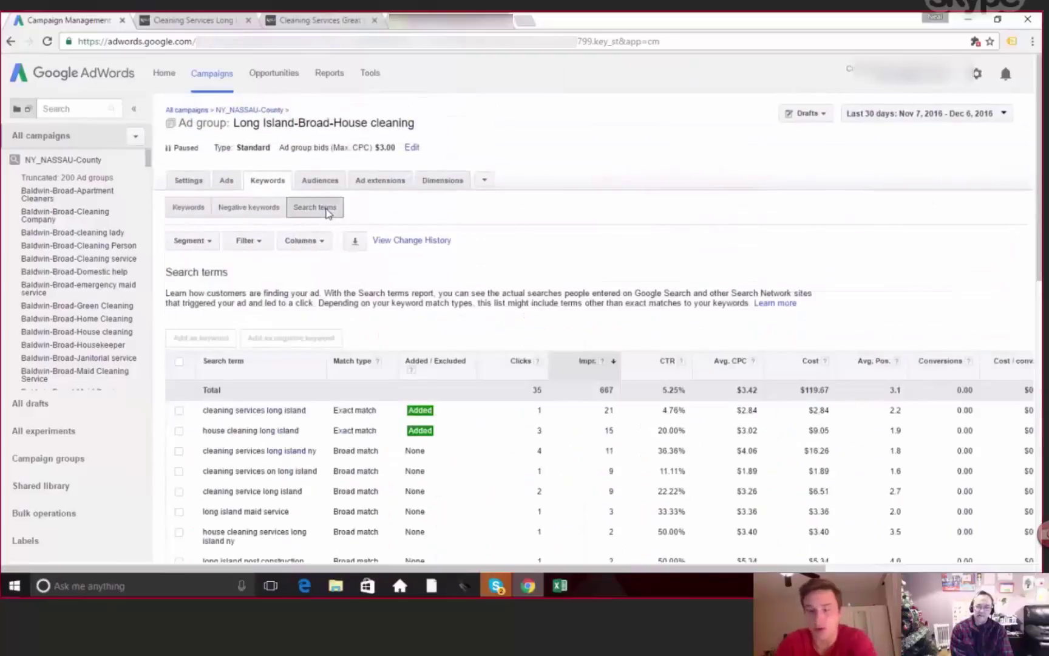
{"action": "scroll", "coordinate": [326, 209], "scroll_direction": "down", "scroll_amount": 2}
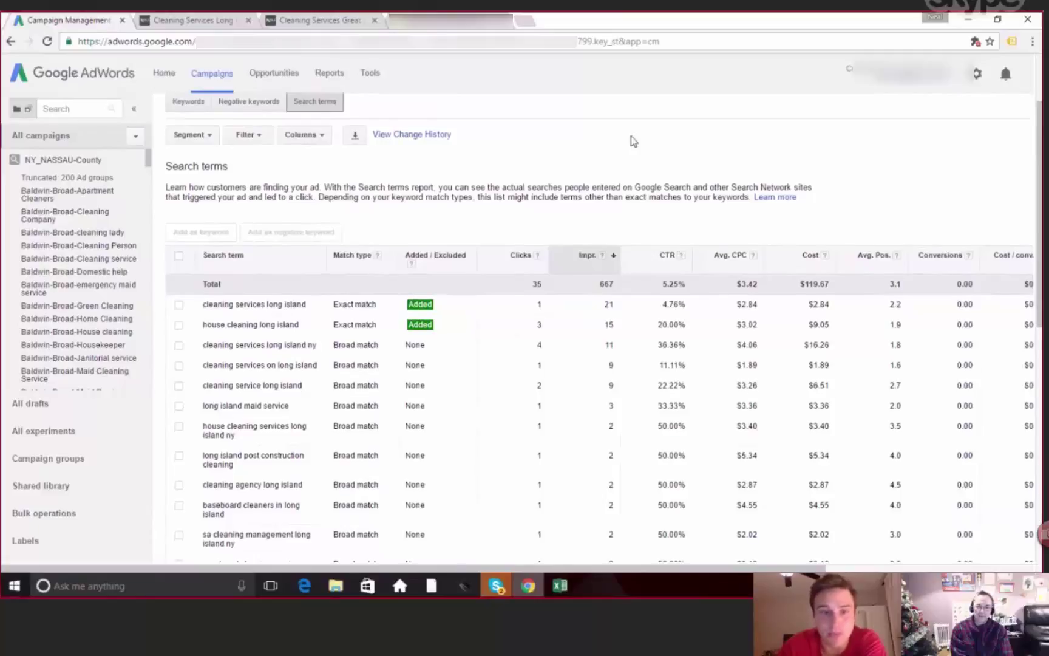
- Add the Keyword attribute column to the search terms report, place it before Clicks, and apply the column set
{"action": "scroll", "coordinate": [633, 141], "scroll_direction": "down", "scroll_amount": 1}
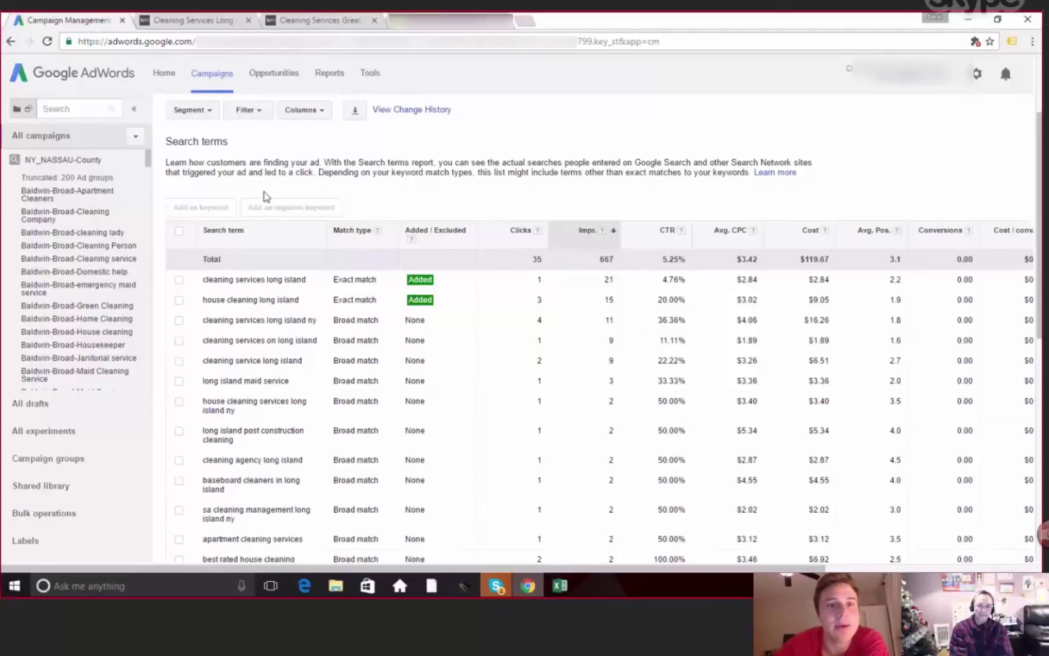
{"action": "left_click", "coordinate": [314, 114]}
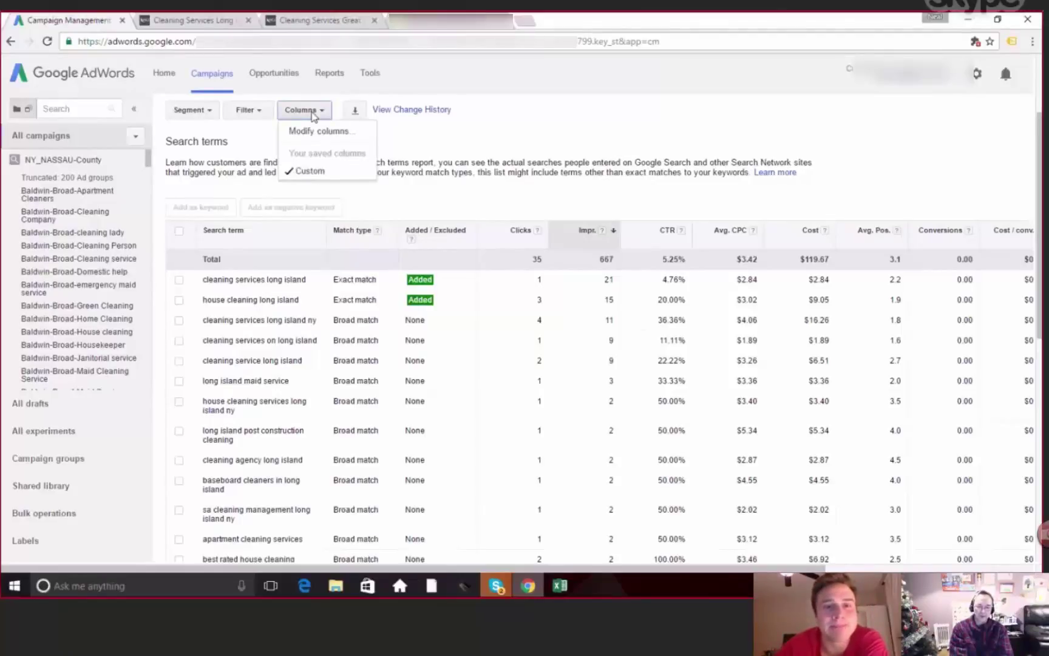
{"action": "left_click", "coordinate": [316, 132]}
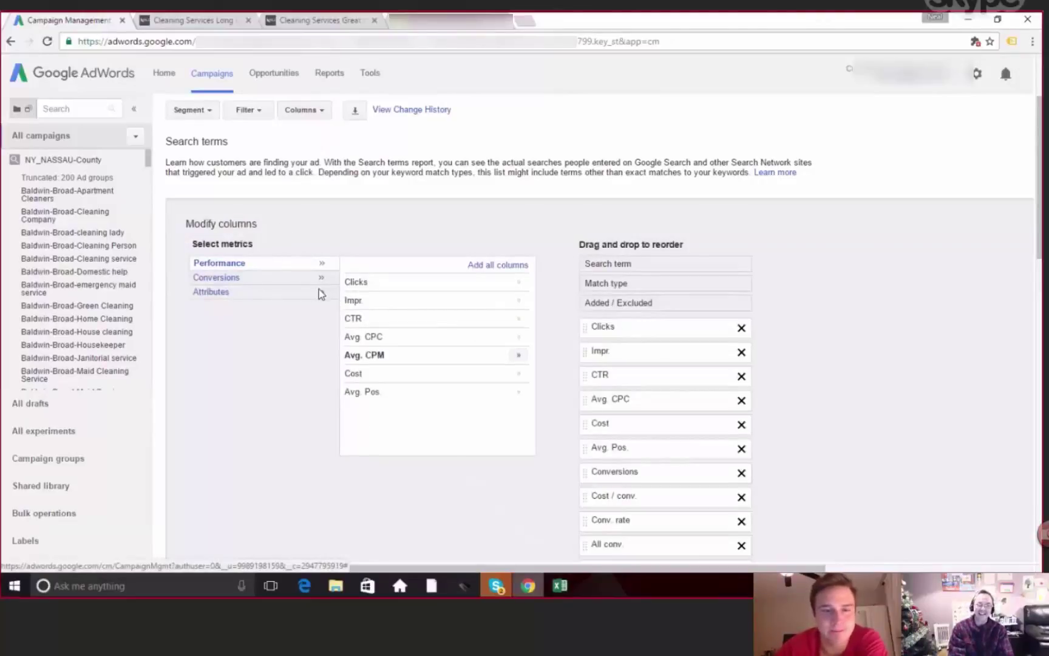
{"action": "left_click", "coordinate": [208, 293]}
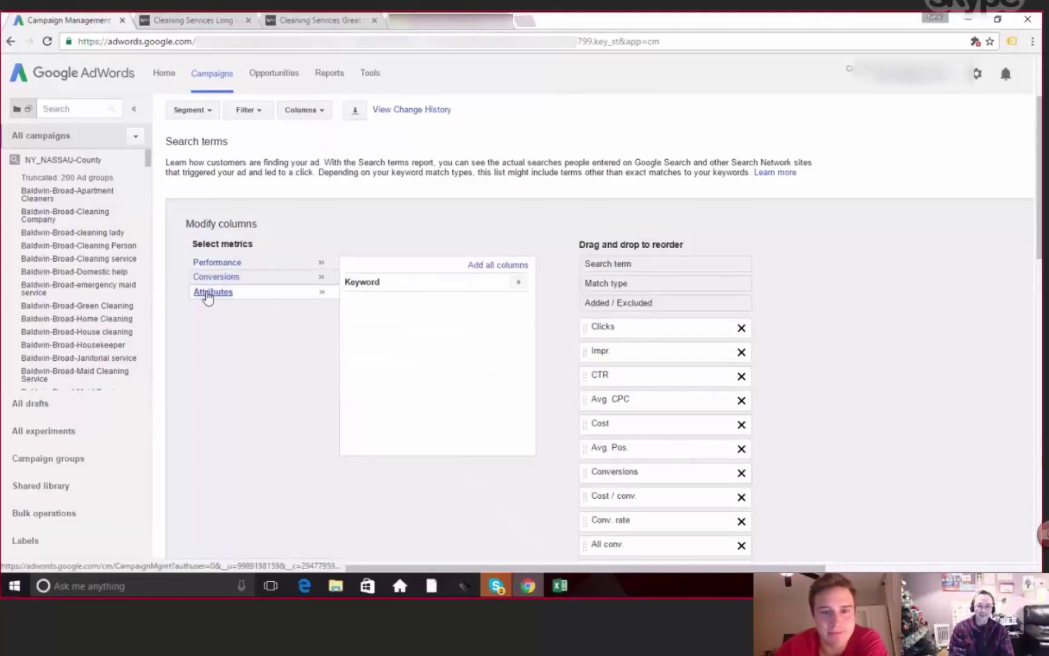
{"action": "left_click", "coordinate": [518, 283]}
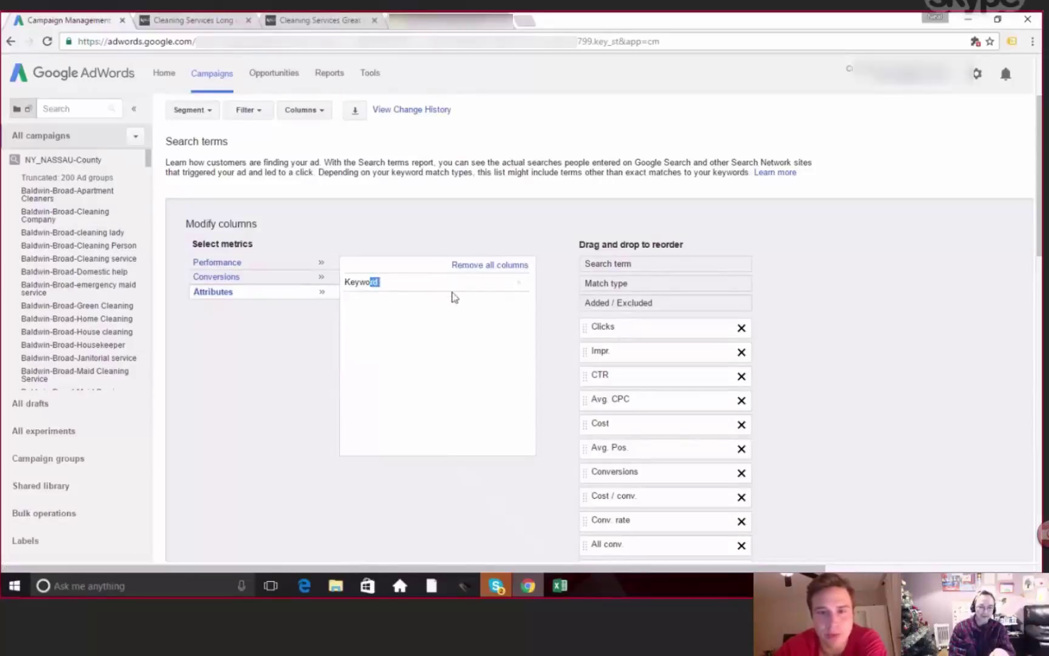
{"action": "left_click", "coordinate": [498, 292]}
{"action": "left_click_drag", "start_coordinate": [536, 285], "coordinate": [703, 311]}
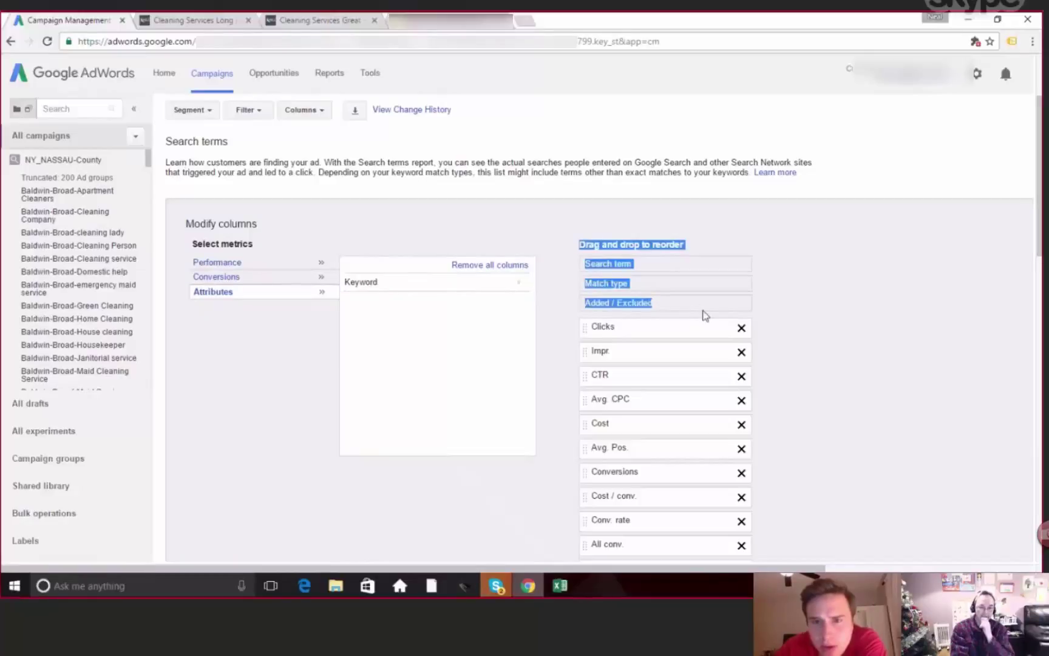
{"action": "left_click", "coordinate": [538, 340]}
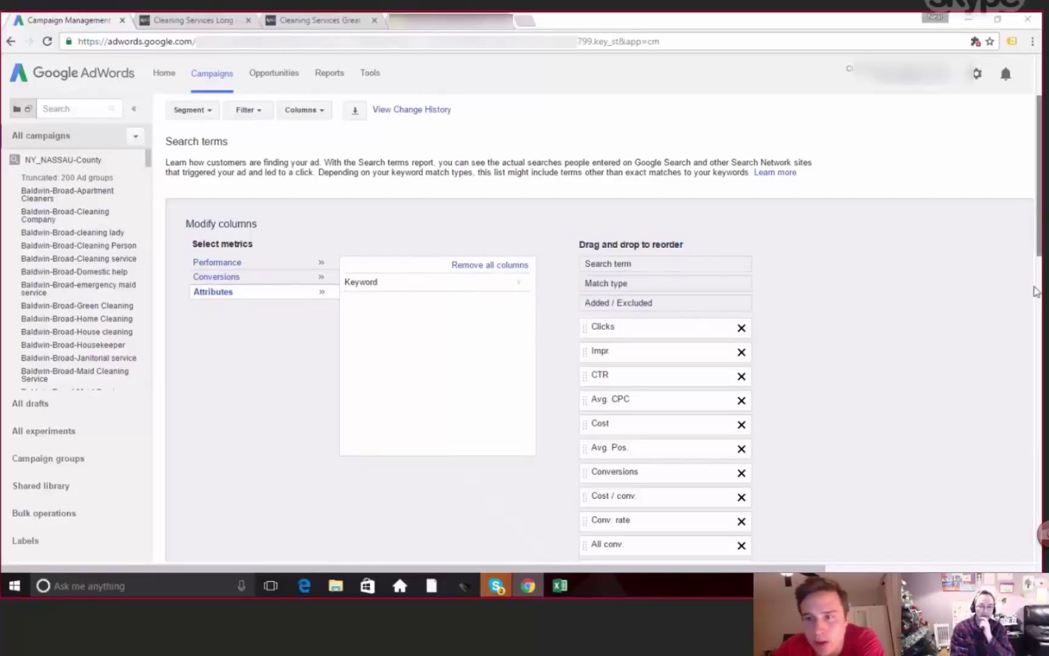
{"action": "left_click_drag", "start_coordinate": [1039, 239], "coordinate": [1027, 281]}
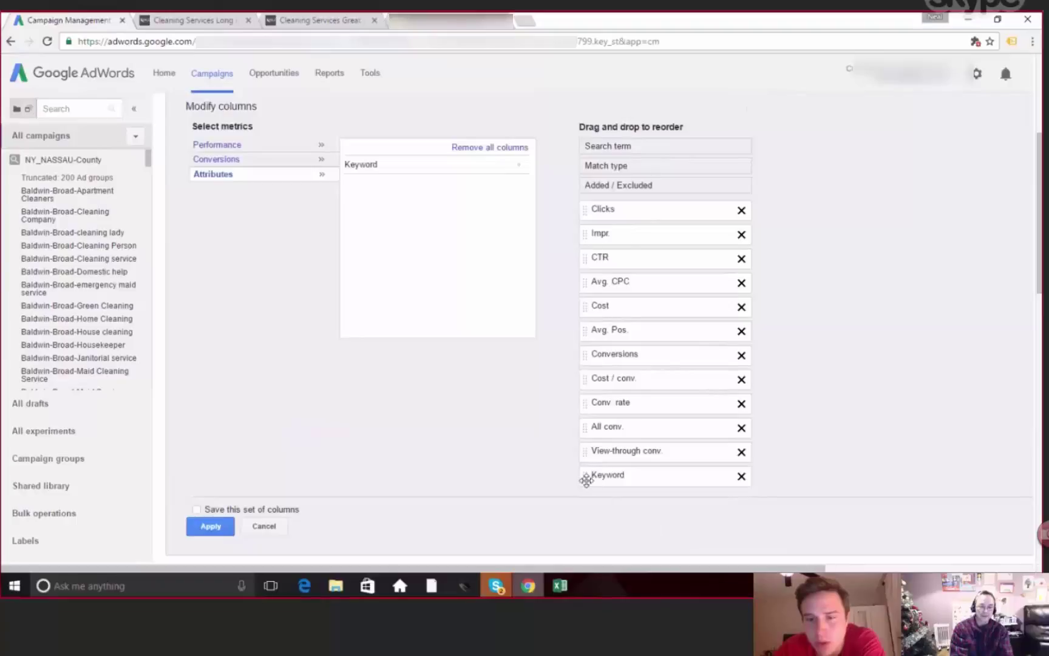
{"action": "left_click_drag", "start_coordinate": [587, 479], "coordinate": [585, 209]}
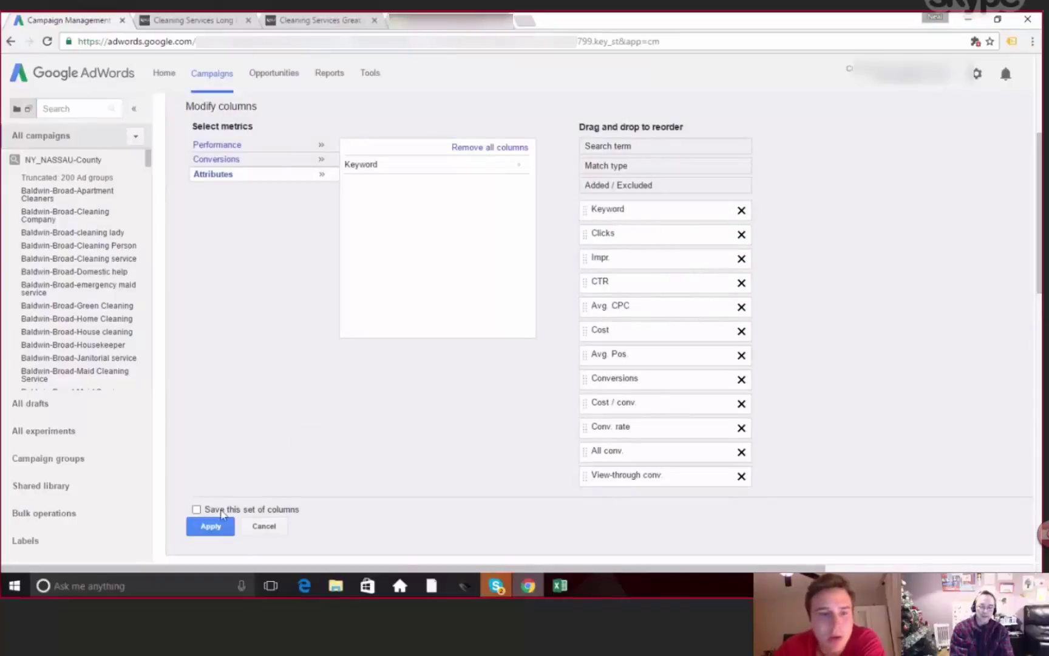
{"action": "left_click", "coordinate": [209, 526]}
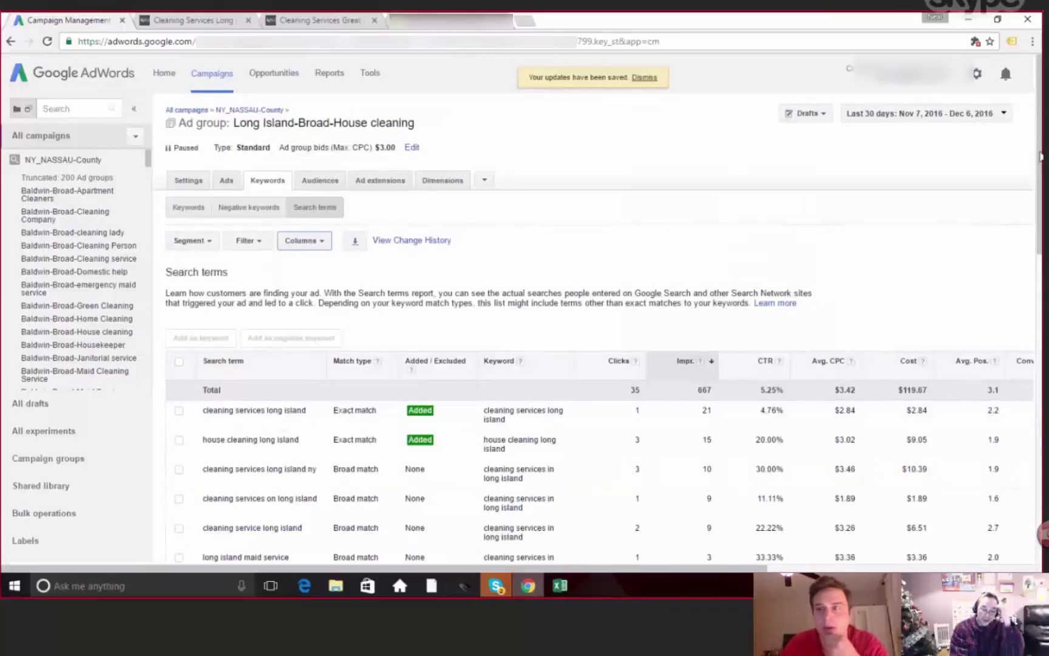
- Examine which keyword triggered each search term in the Long Island-Broad-House cleaning search terms report
{"action": "scroll", "coordinate": [1040, 140], "scroll_direction": "down", "scroll_amount": 2}
{"action": "scroll", "coordinate": [948, 185], "scroll_direction": "down", "scroll_amount": 1}
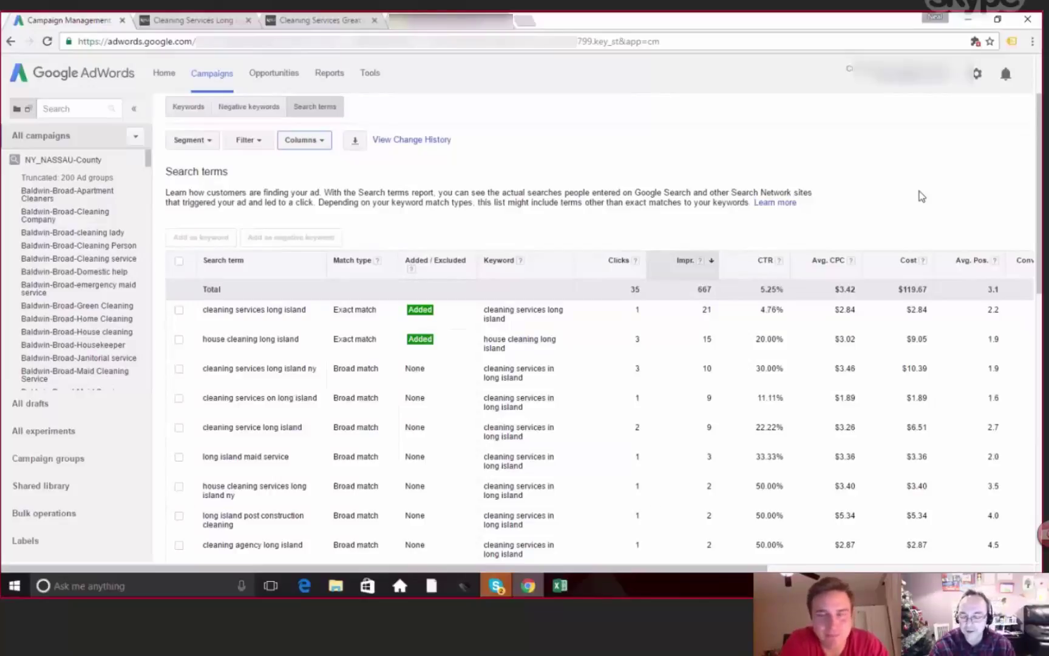
{"action": "scroll", "coordinate": [1039, 245], "scroll_direction": "down", "scroll_amount": 1}
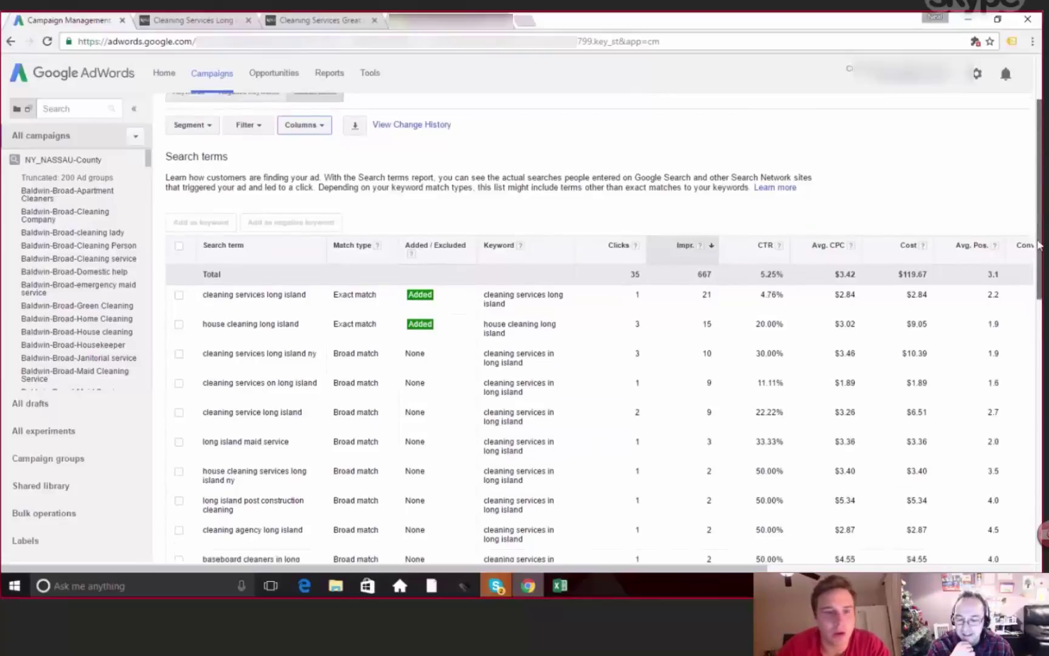
{"action": "scroll", "coordinate": [1039, 244], "scroll_direction": "down", "scroll_amount": 3}
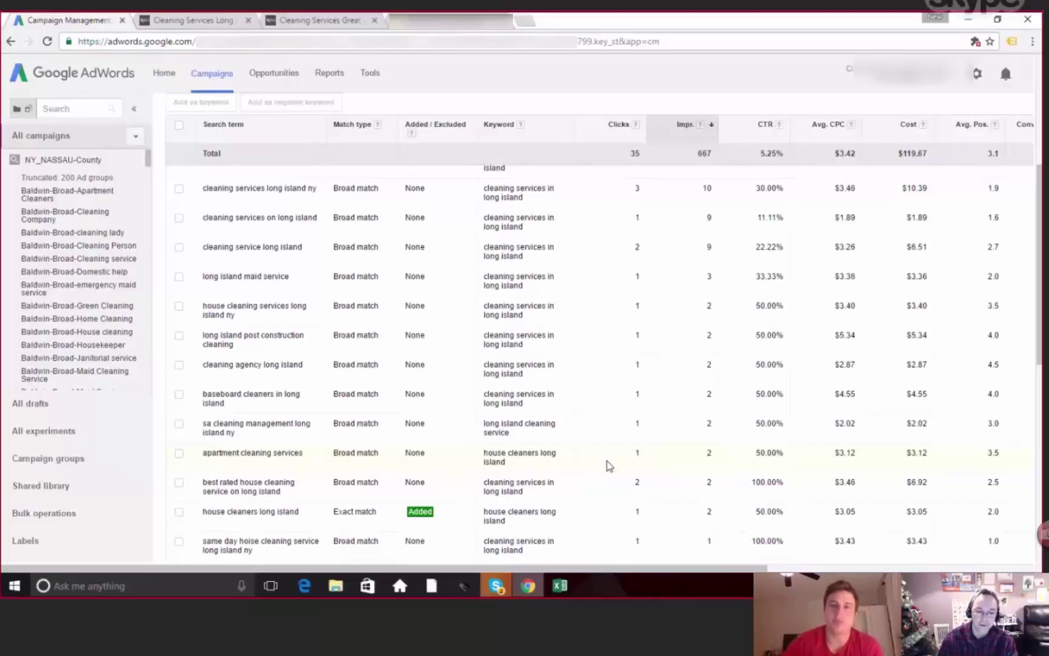
- Open the ads of the Long Island-Broad-House cleaning ad group and remove the Disapproved approval status filter
{"action": "left_click_drag", "start_coordinate": [1041, 358], "coordinate": [1041, 264]}
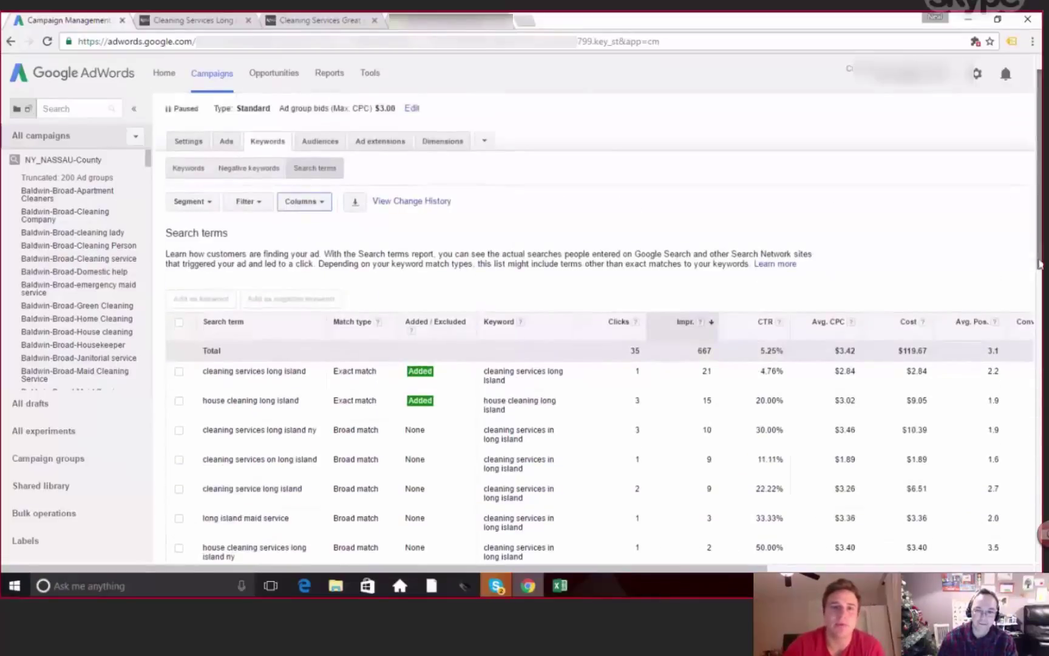
{"action": "left_click", "coordinate": [228, 140]}
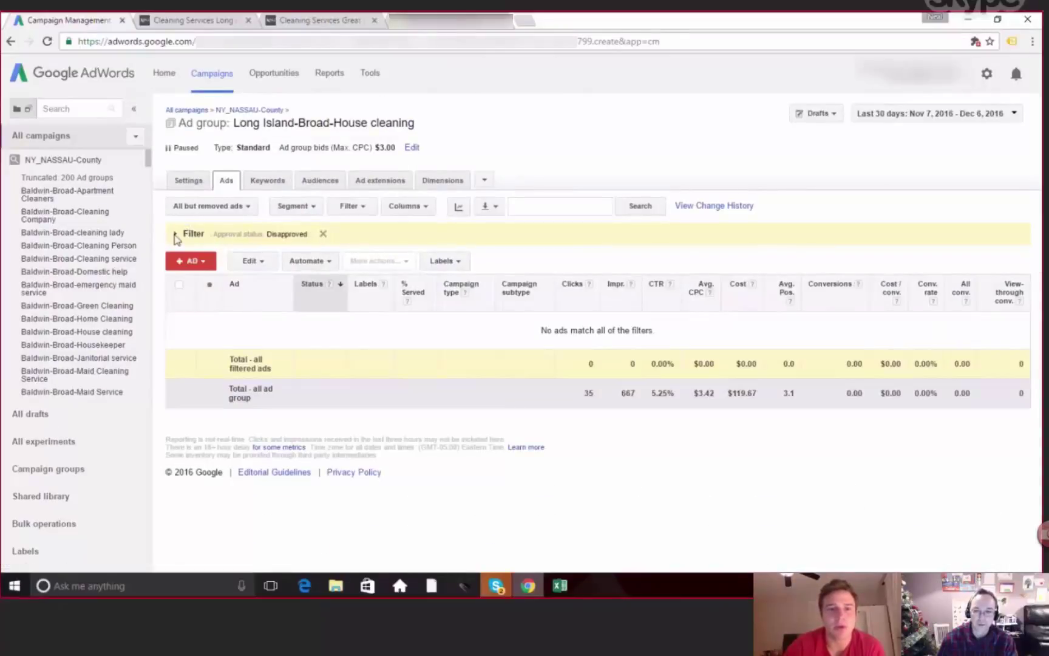
{"action": "left_click", "coordinate": [323, 234]}
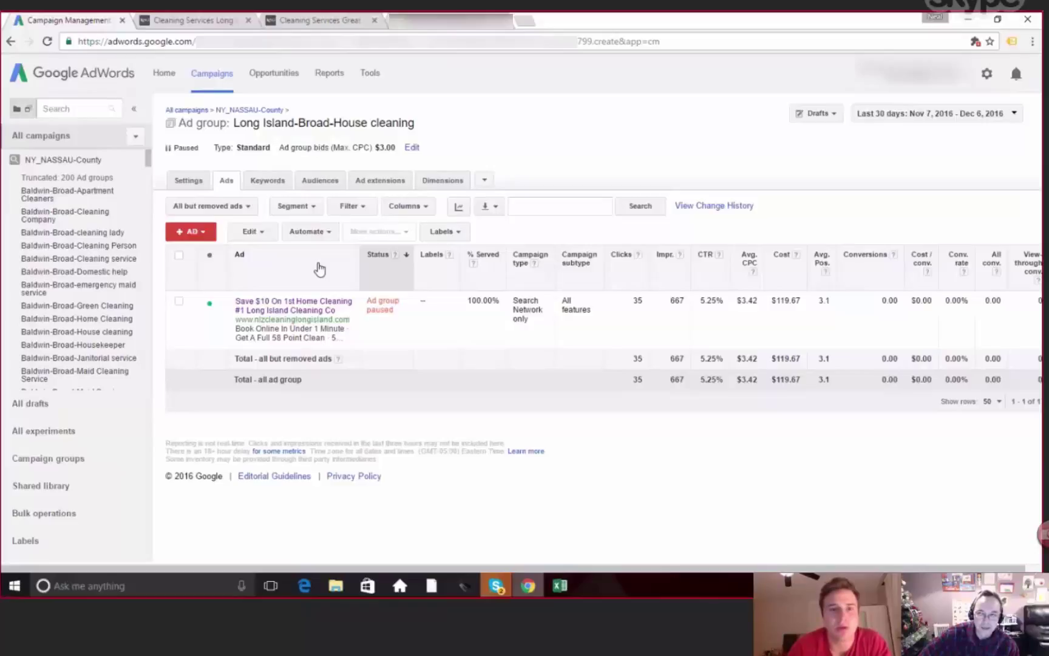
- Review the keyword list of the Long Island-Broad-House cleaning ad group, including clicks, costs and average positions
{"action": "left_click", "coordinate": [268, 182]}
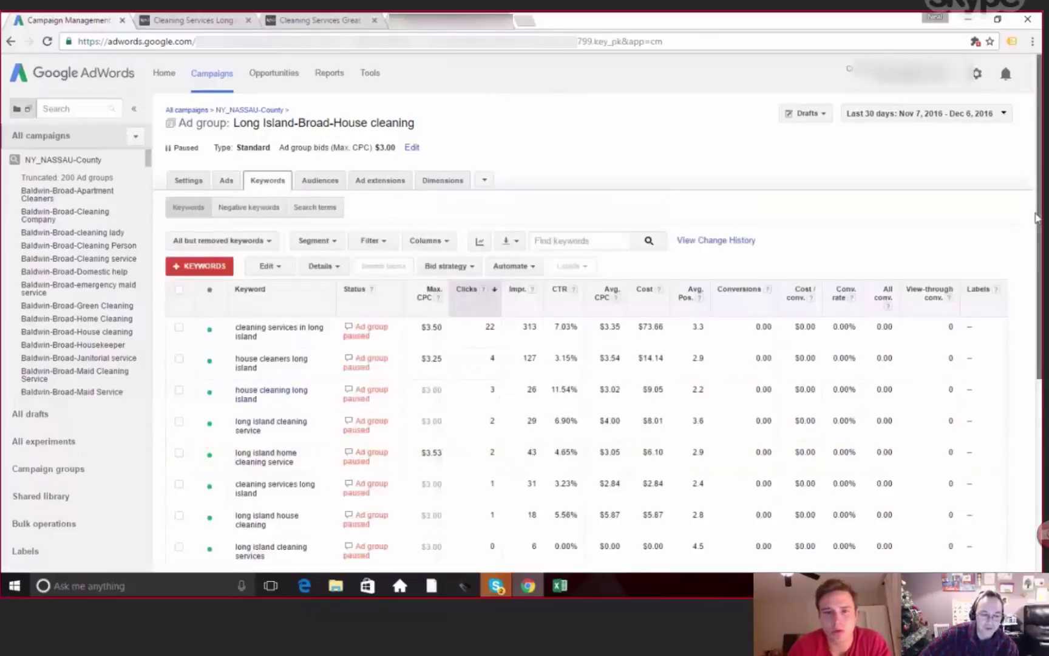
{"action": "scroll", "coordinate": [1023, 312], "scroll_direction": "down", "scroll_amount": 3}
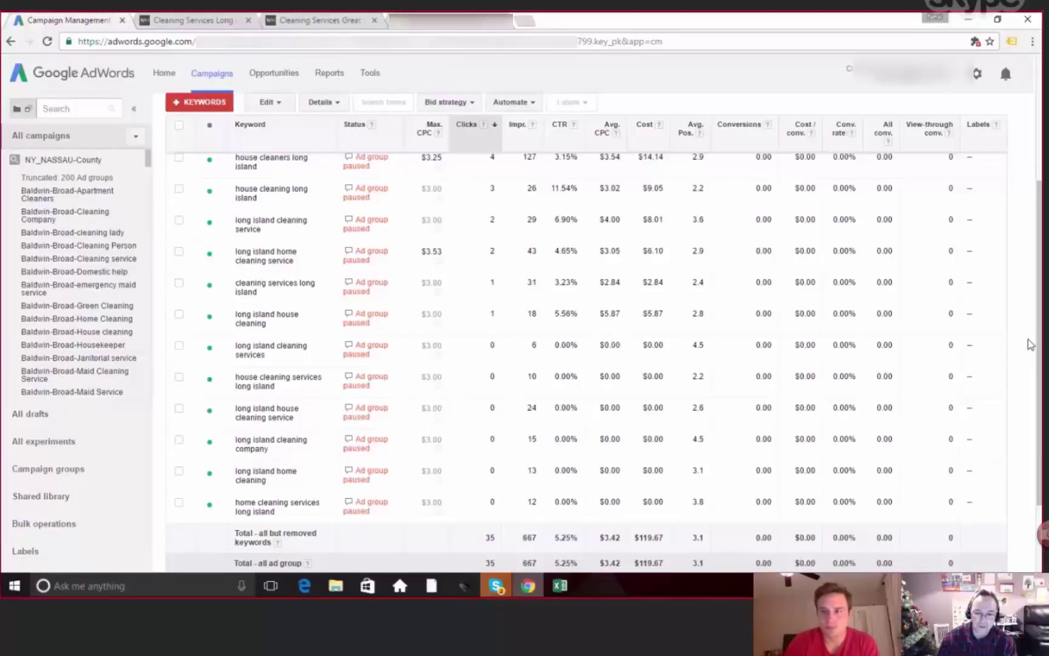
{"action": "left_click_drag", "start_coordinate": [1041, 345], "coordinate": [1040, 310]}
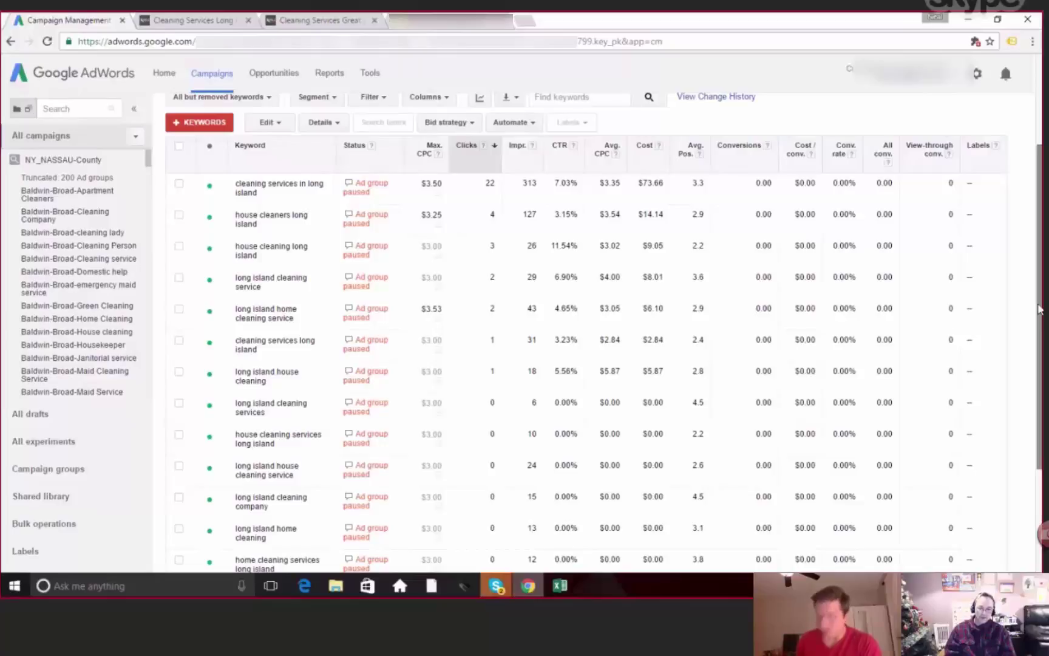
{"action": "scroll", "coordinate": [1038, 309], "scroll_direction": "up", "scroll_amount": 3}
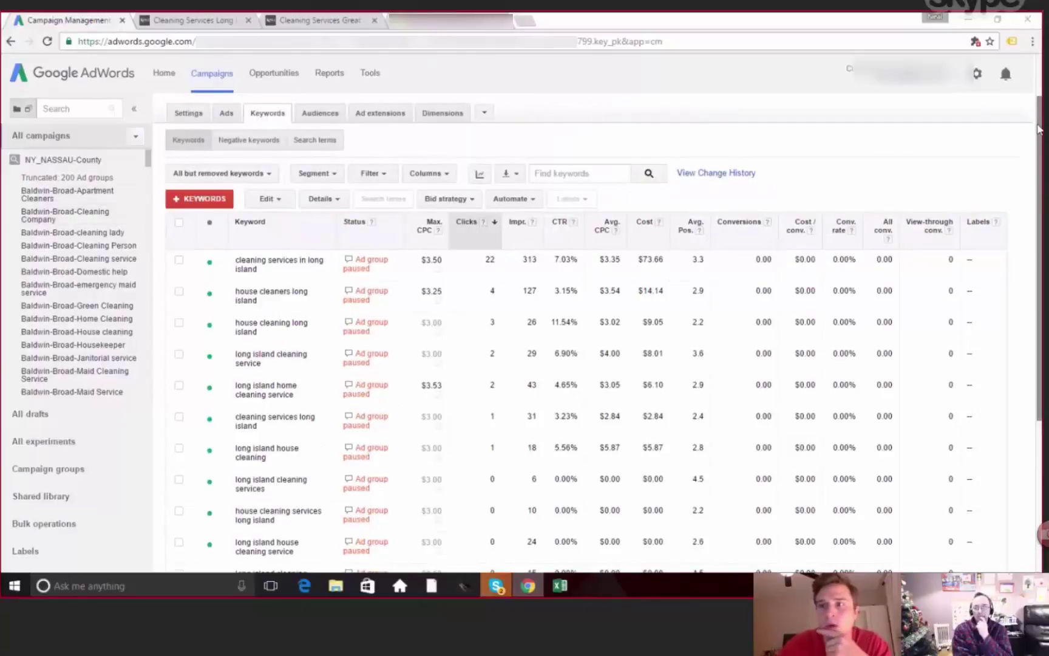
- Return to the NY_NASSAU-County campaign and open the Bellmore-Broad-Cleaning service ad group from its ad groups list
{"action": "left_click_drag", "start_coordinate": [1041, 130], "coordinate": [1041, 85]}
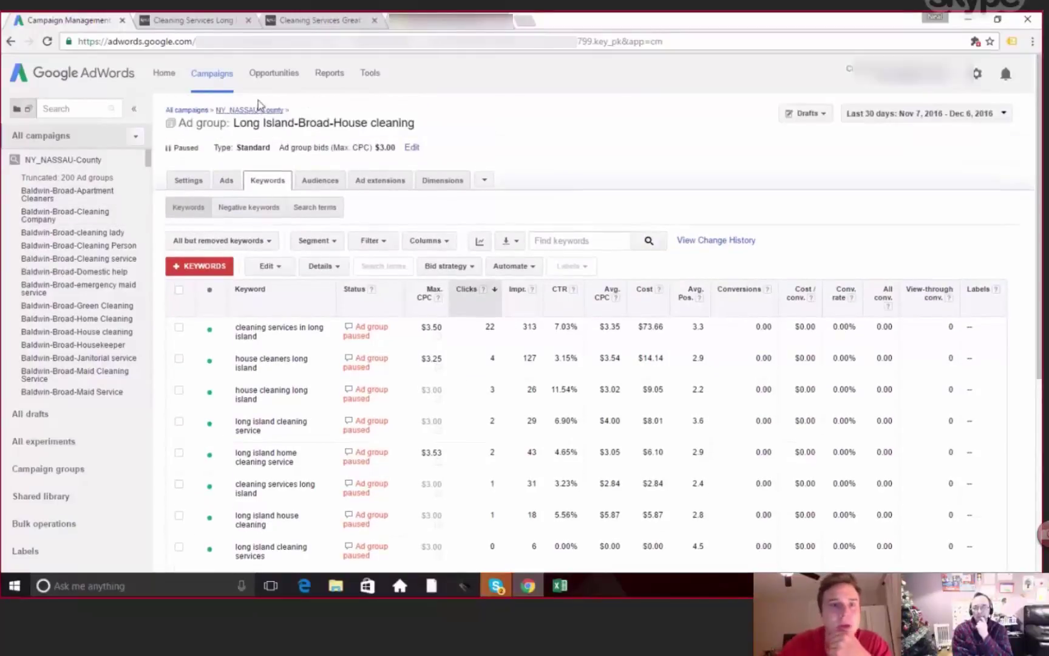
{"action": "left_click", "coordinate": [241, 108]}
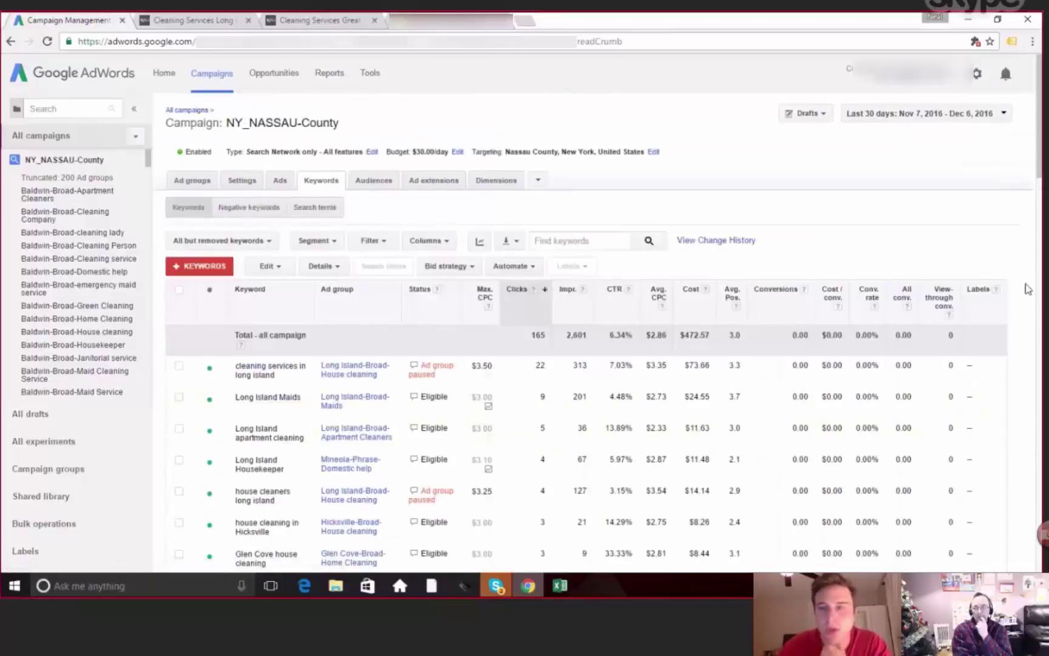
{"action": "left_click_drag", "start_coordinate": [1040, 171], "coordinate": [1040, 188]}
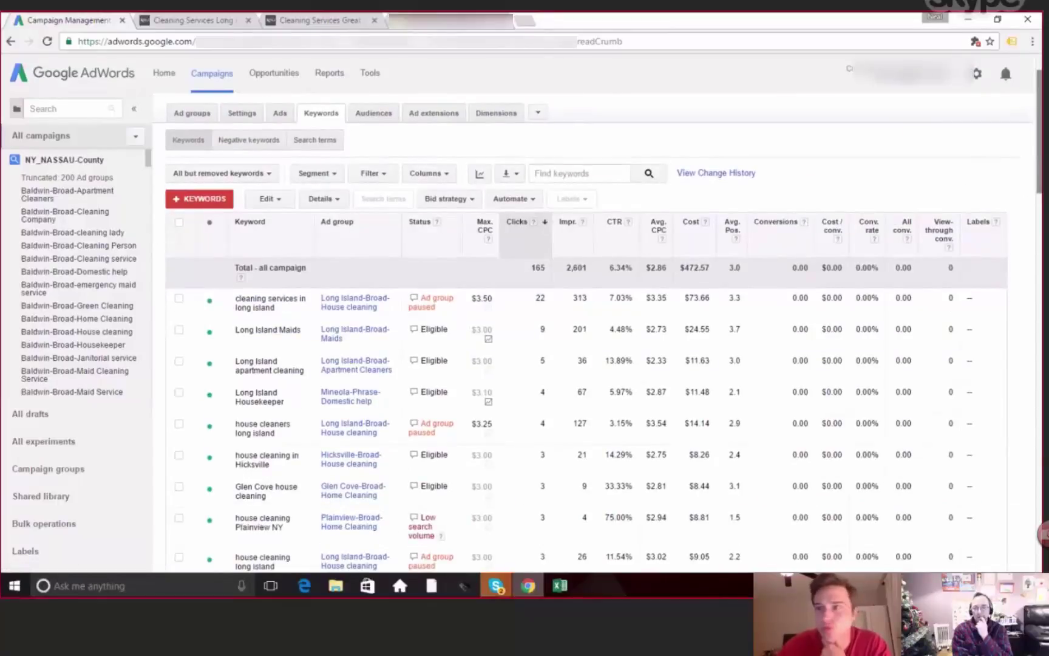
{"action": "scroll", "coordinate": [352, 264], "scroll_direction": "up", "scroll_amount": 2}
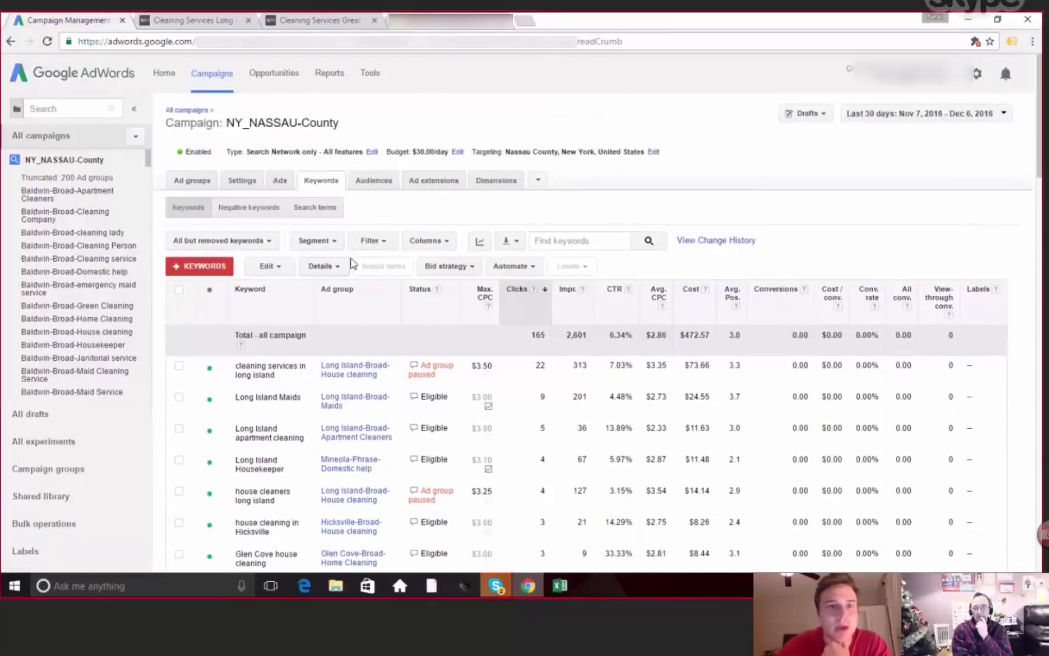
{"action": "left_click", "coordinate": [189, 180]}
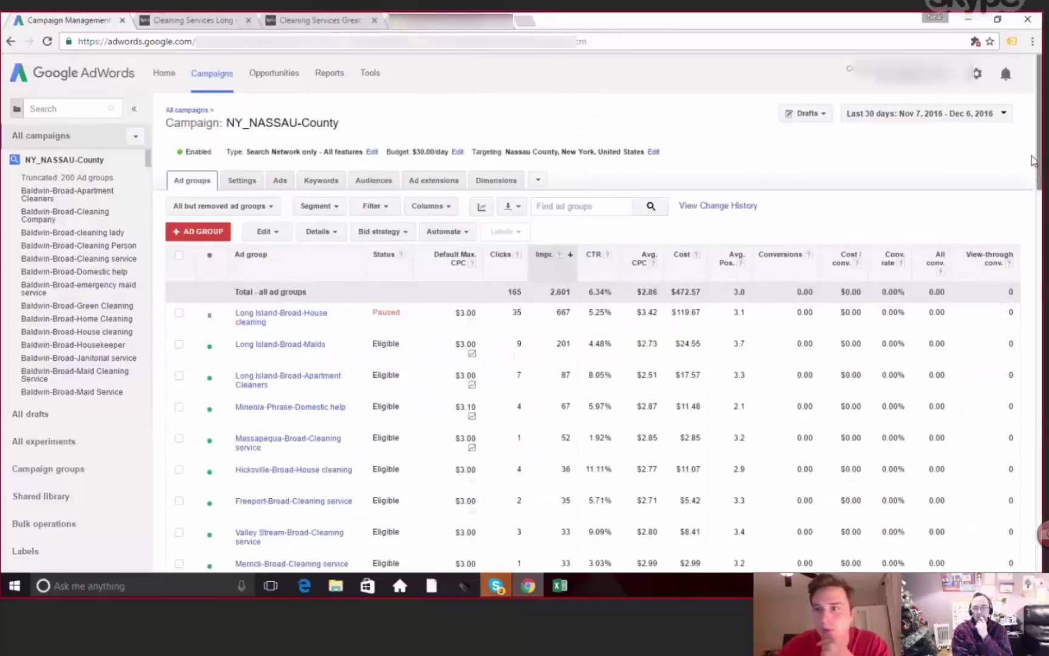
{"action": "left_click_drag", "start_coordinate": [1039, 182], "coordinate": [1038, 257]}
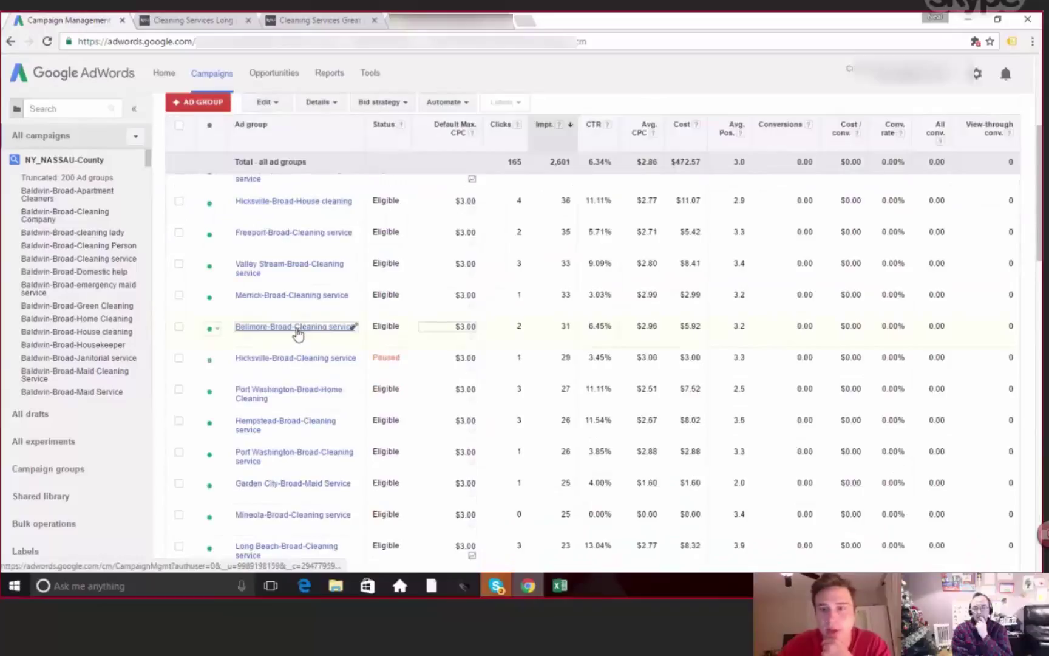
{"action": "left_click", "coordinate": [296, 328]}
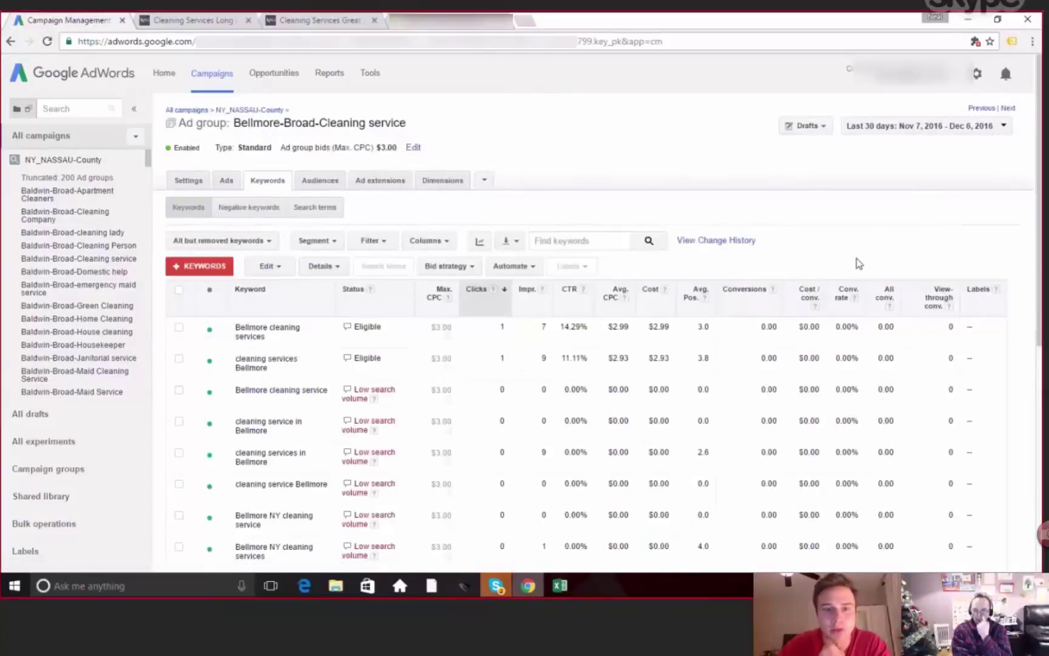
- Review the status and performance of all keywords in the Bellmore-Broad-Cleaning service ad group
{"action": "scroll", "coordinate": [1034, 243], "scroll_direction": "down", "scroll_amount": 3}
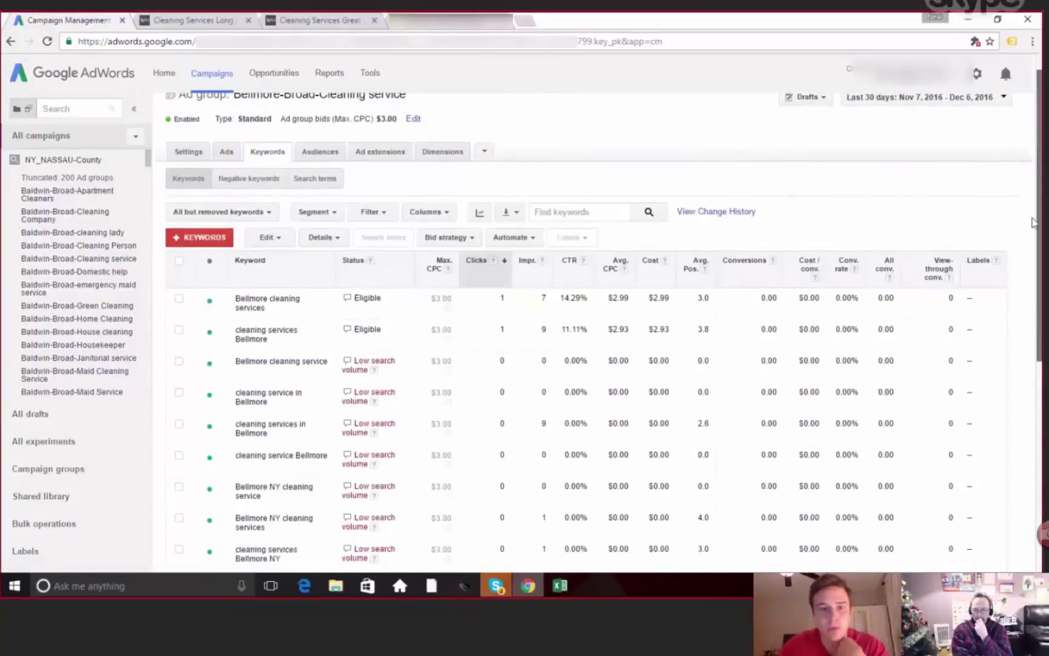
{"action": "left_click_drag", "start_coordinate": [1038, 243], "coordinate": [1038, 186]}
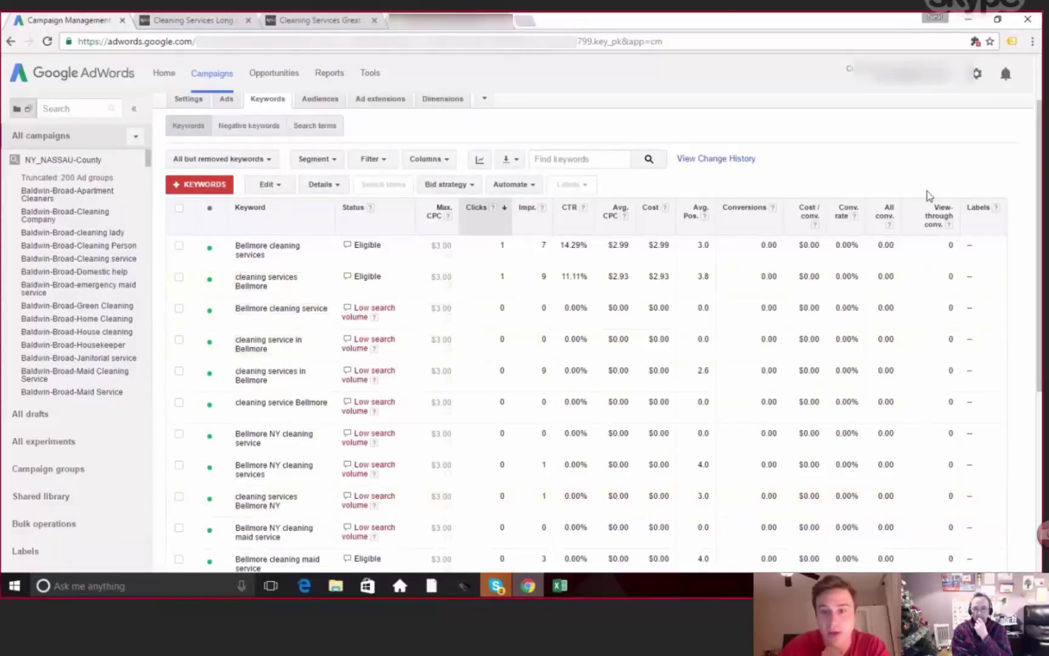
{"action": "scroll", "coordinate": [1032, 304], "scroll_direction": "down", "scroll_amount": 5}
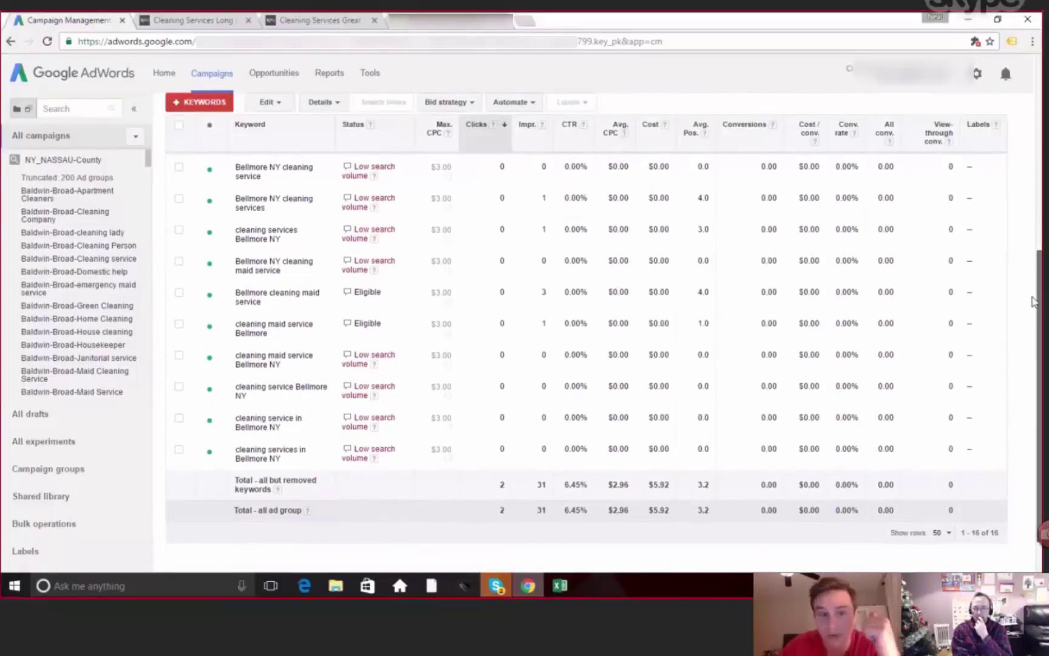
{"action": "scroll", "coordinate": [1032, 301], "scroll_direction": "up", "scroll_amount": 4}
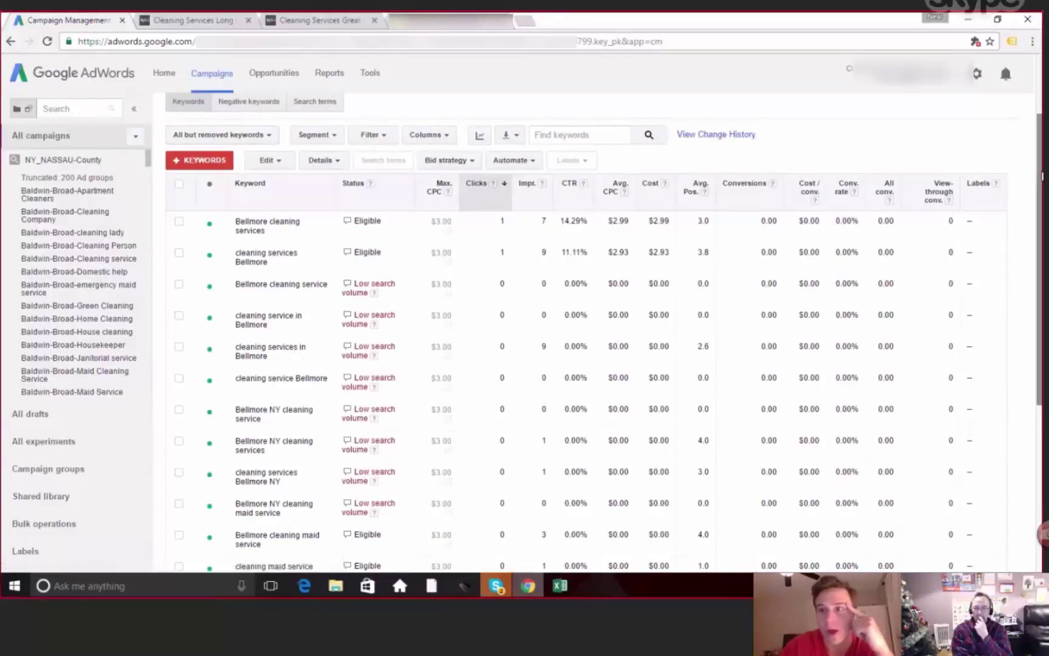
- Examine the search terms report and the ads of the Bellmore-Broad-Cleaning service ad group
{"action": "scroll", "coordinate": [1027, 164], "scroll_direction": "up", "scroll_amount": 2}
{"action": "left_click", "coordinate": [325, 176]}
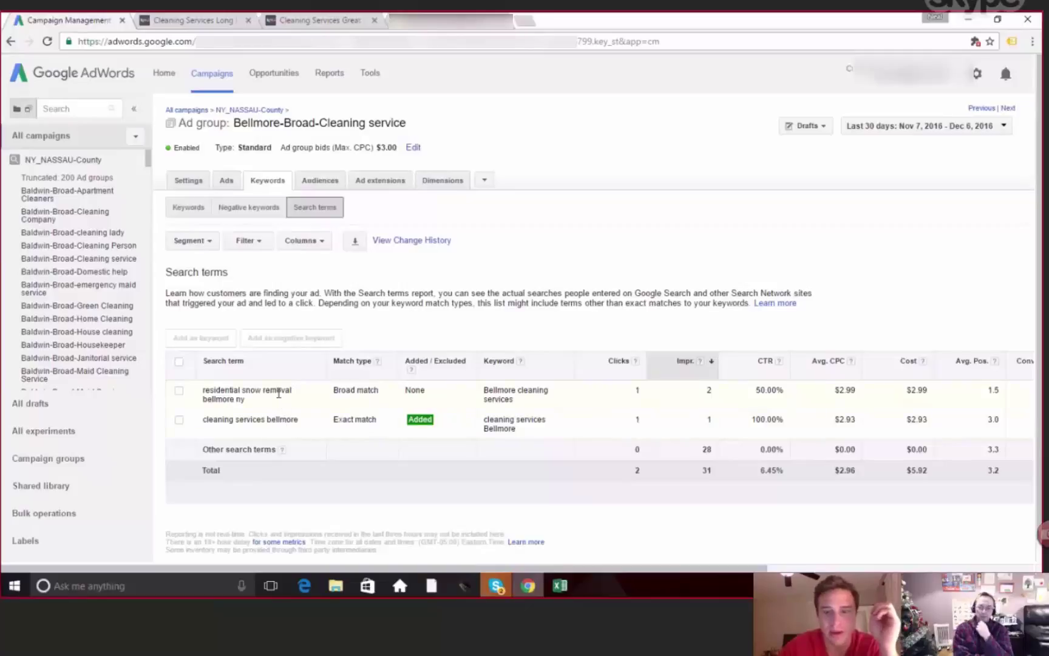
{"action": "left_click_drag", "start_coordinate": [277, 393], "coordinate": [575, 227]}
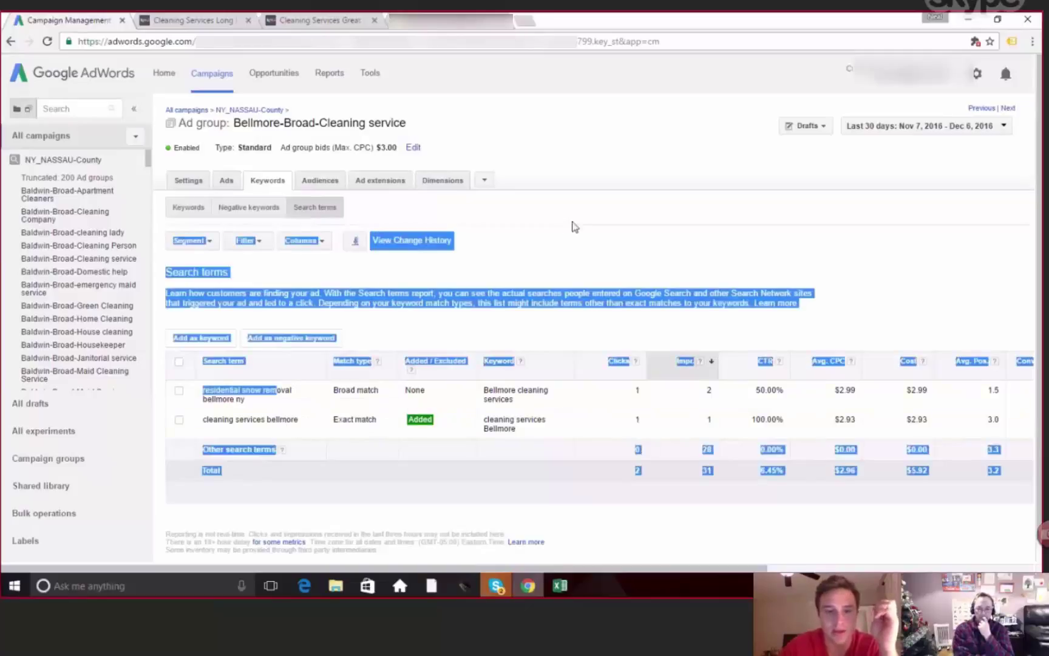
{"action": "left_click", "coordinate": [275, 393]}
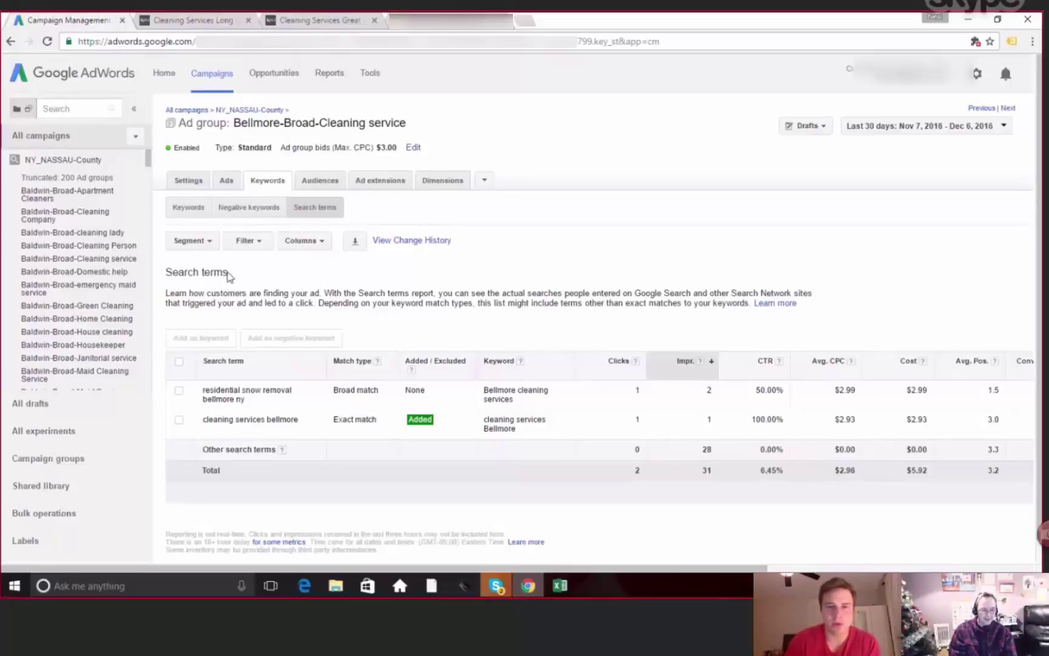
{"action": "left_click", "coordinate": [229, 181]}
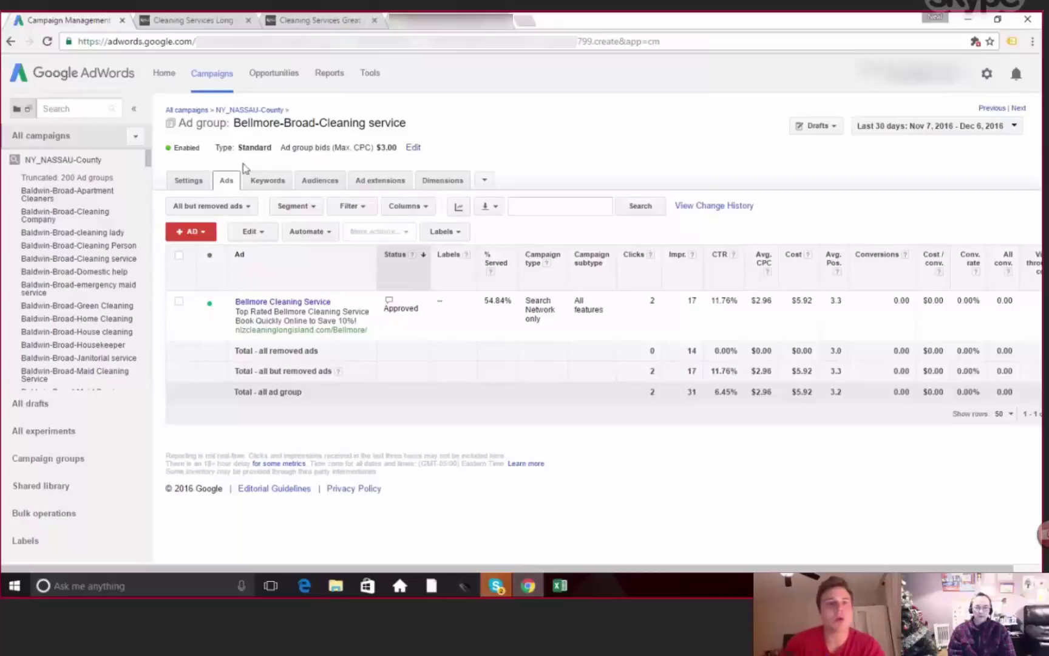
- Leave the Bellmore-Broad-Cleaning service ad group and return to the list of all campaigns
{"action": "left_click", "coordinate": [240, 111]}
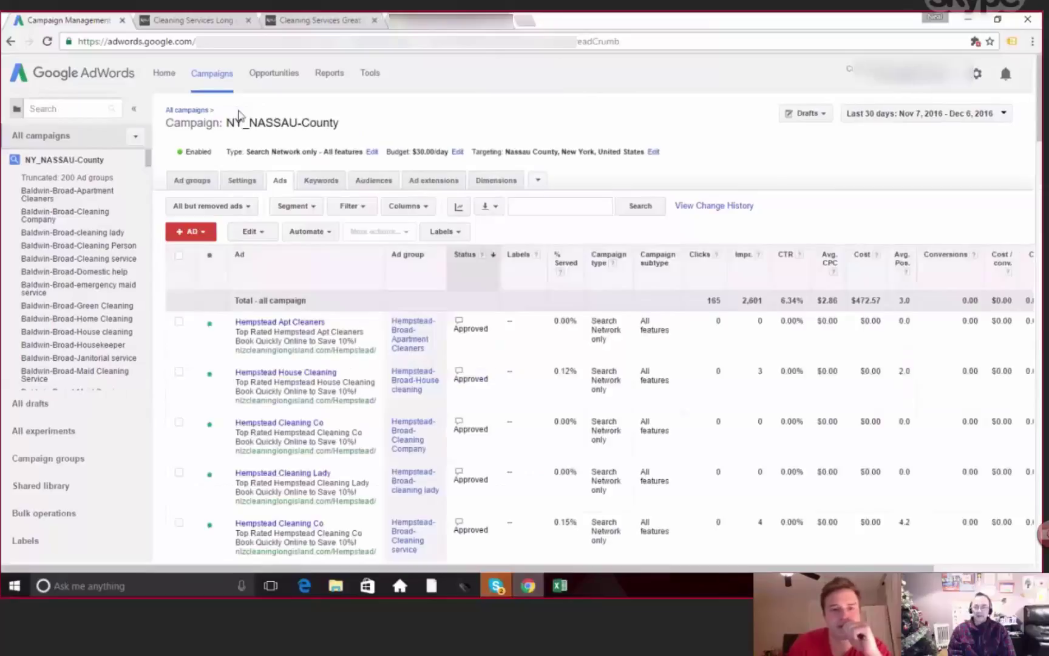
{"action": "left_click", "coordinate": [200, 179]}
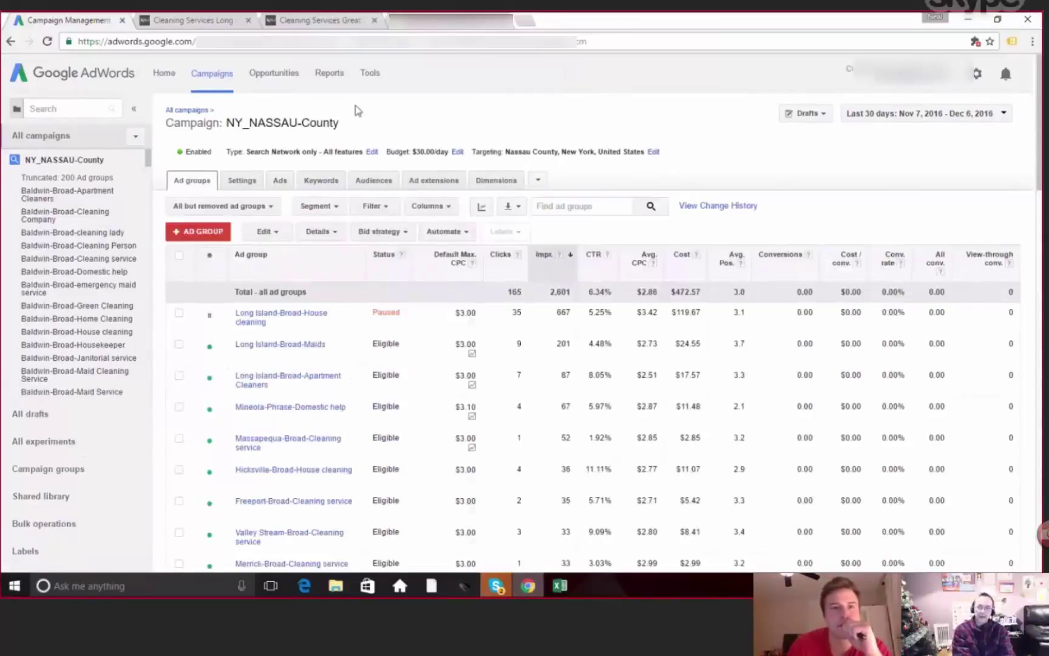
{"action": "left_click", "coordinate": [195, 111]}
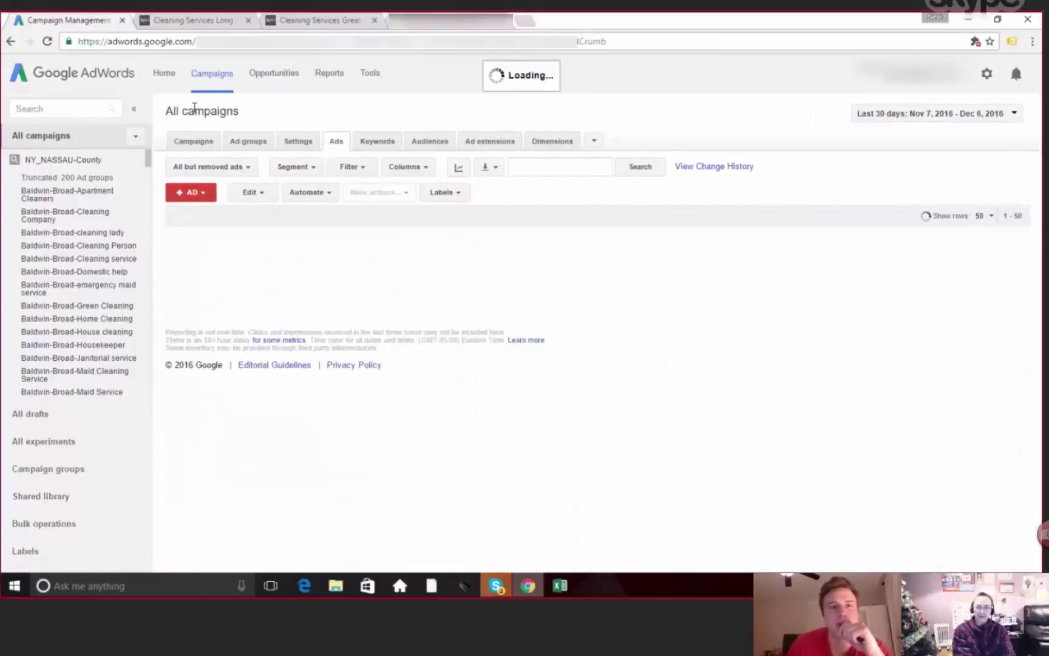
{"action": "left_click", "coordinate": [187, 141]}
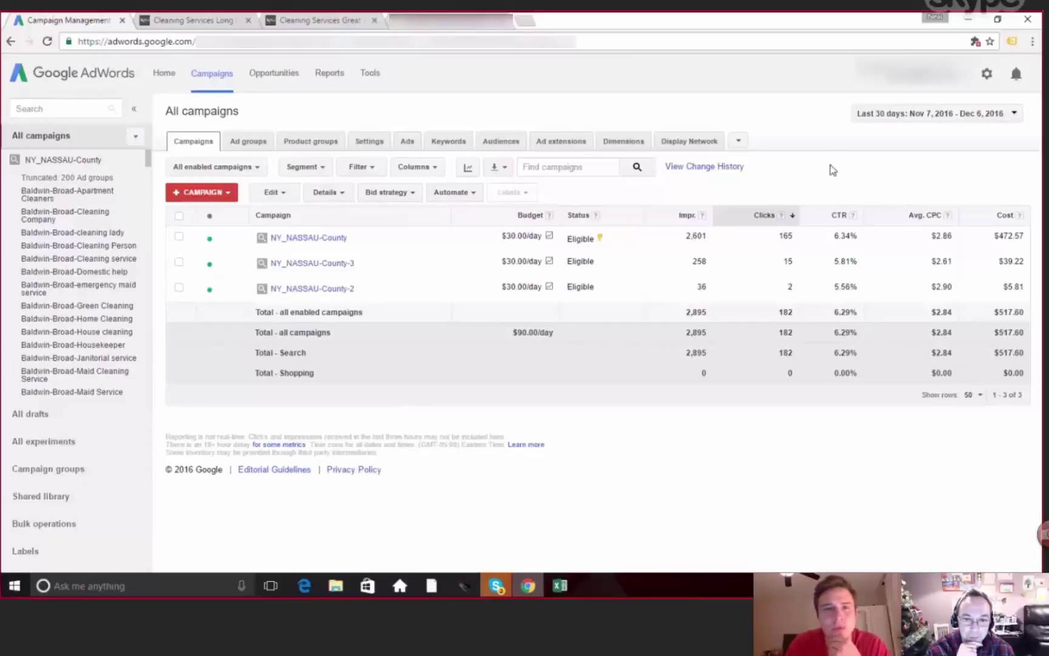
- Add the Avg. Pos. performance metric to the campaign table columns and place it between CTR and Avg. CPC
{"action": "left_click", "coordinate": [442, 172]}
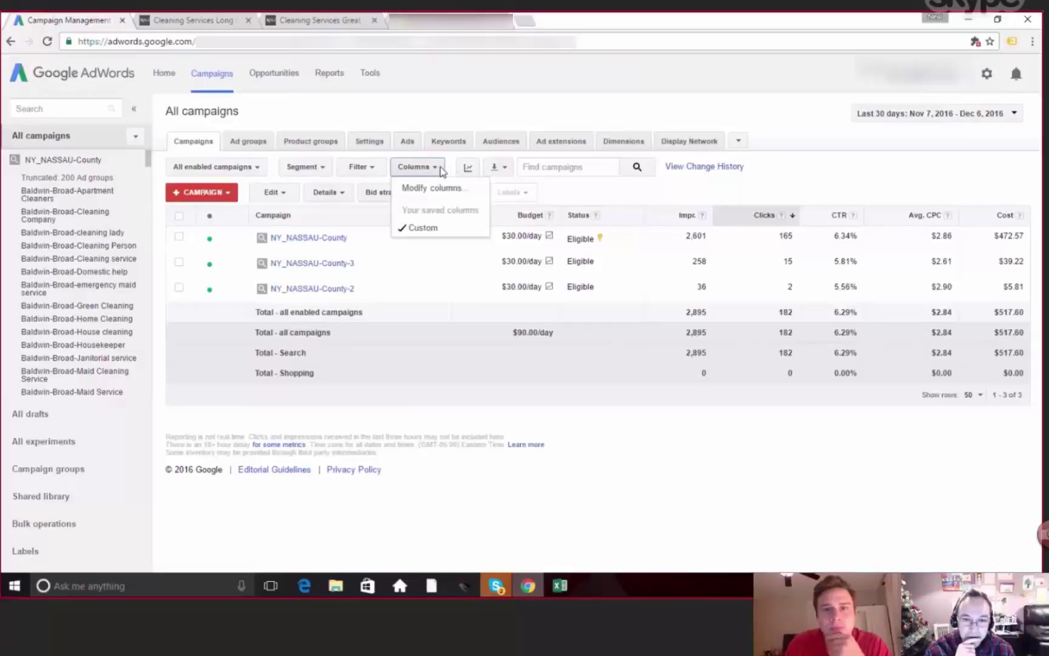
{"action": "left_click", "coordinate": [431, 189]}
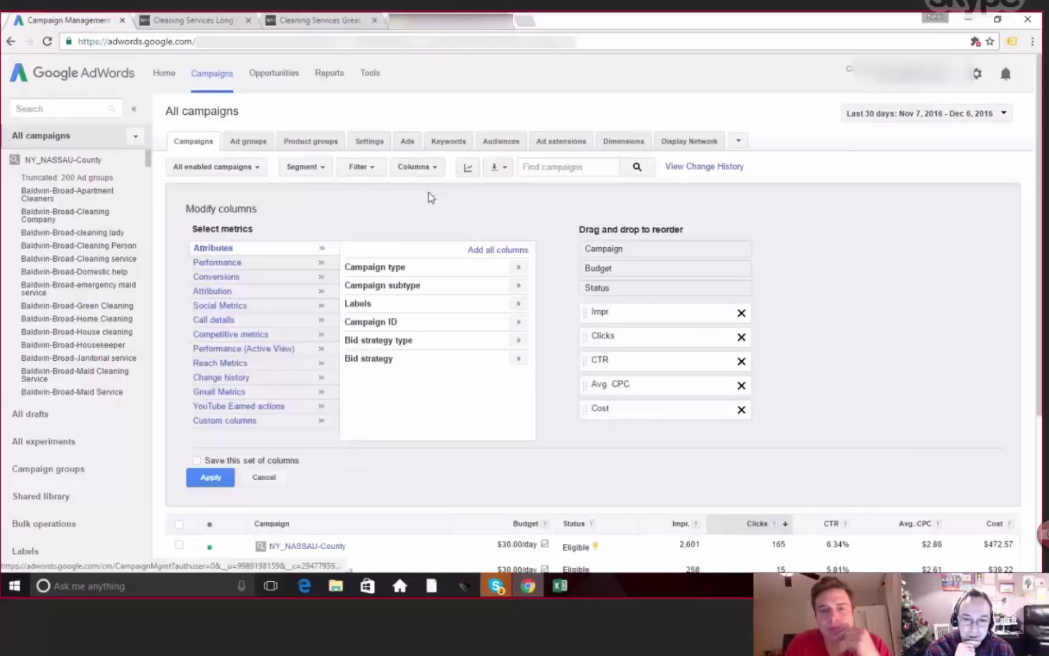
{"action": "left_click", "coordinate": [236, 265]}
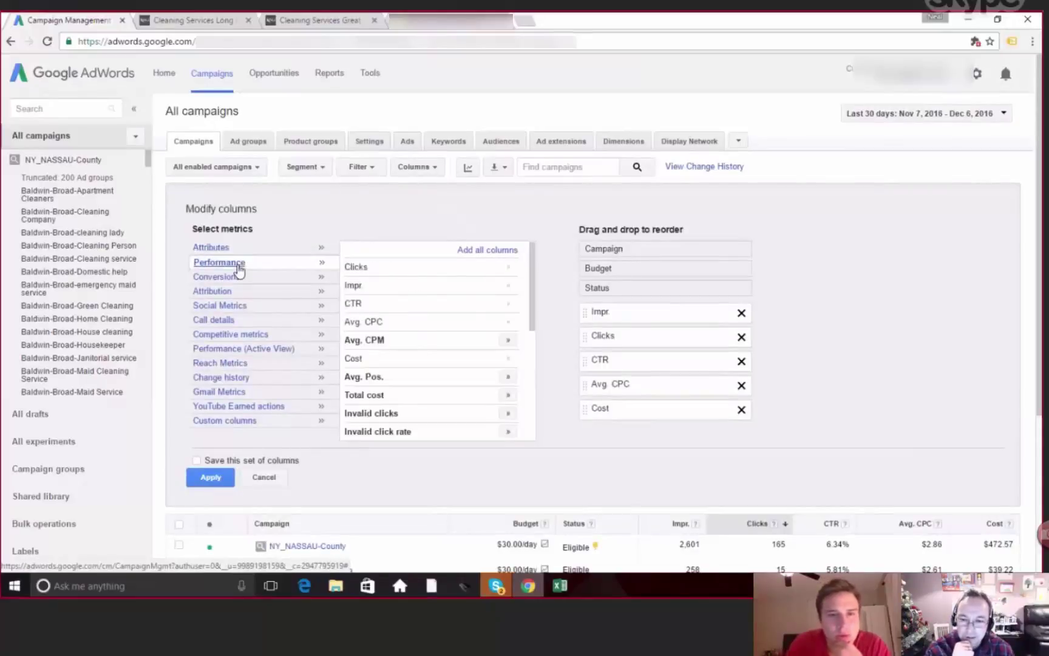
{"action": "left_click_drag", "start_coordinate": [534, 313], "coordinate": [533, 332]}
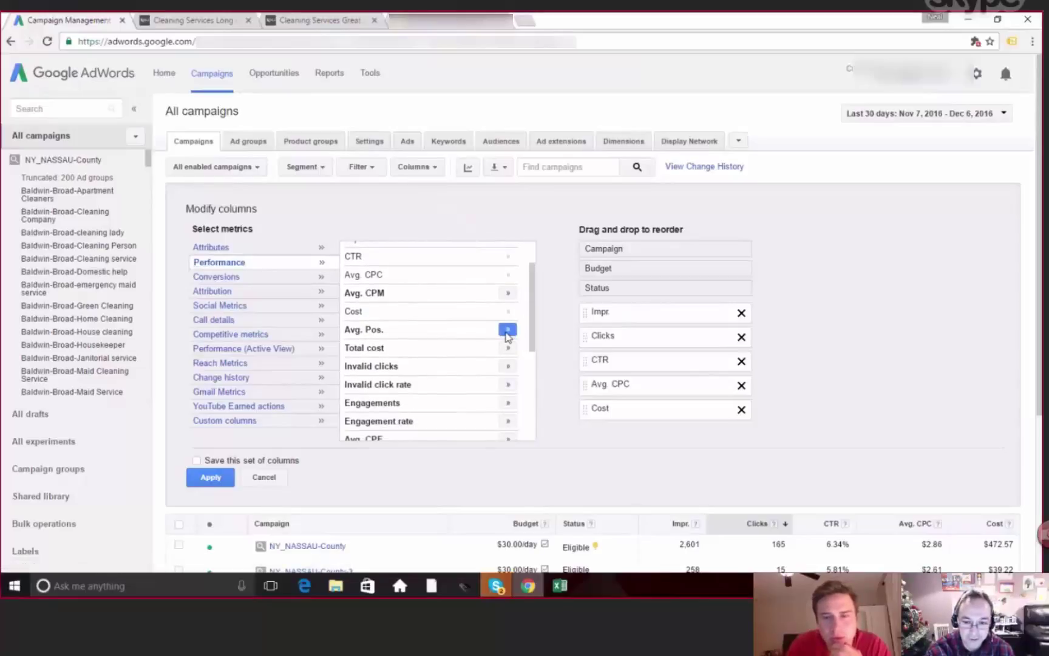
{"action": "left_click", "coordinate": [508, 330]}
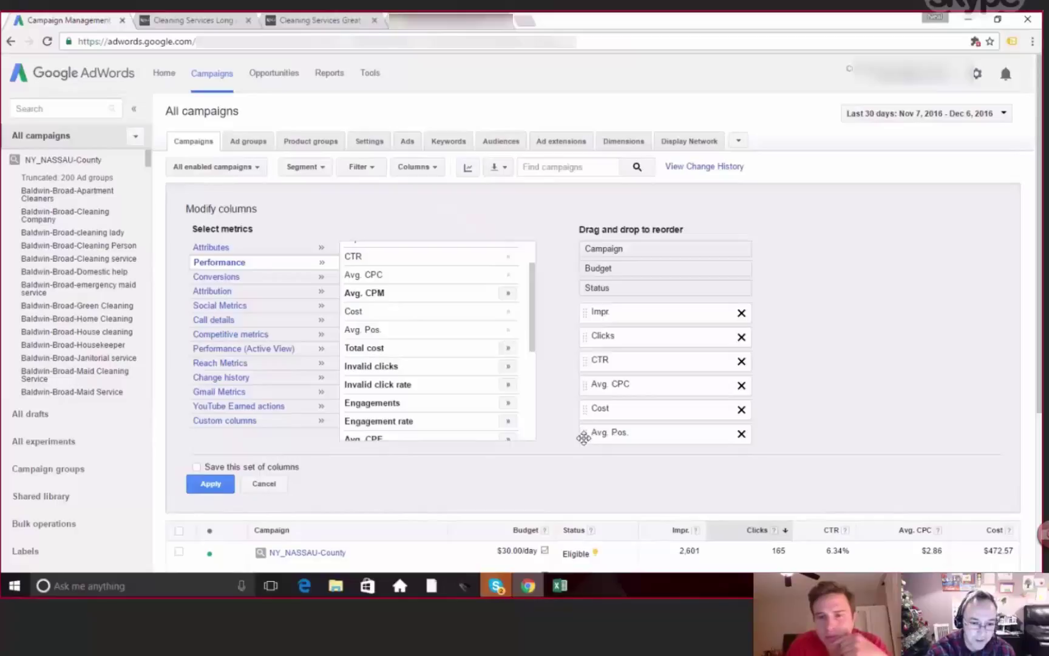
{"action": "left_click_drag", "start_coordinate": [585, 436], "coordinate": [585, 381]}
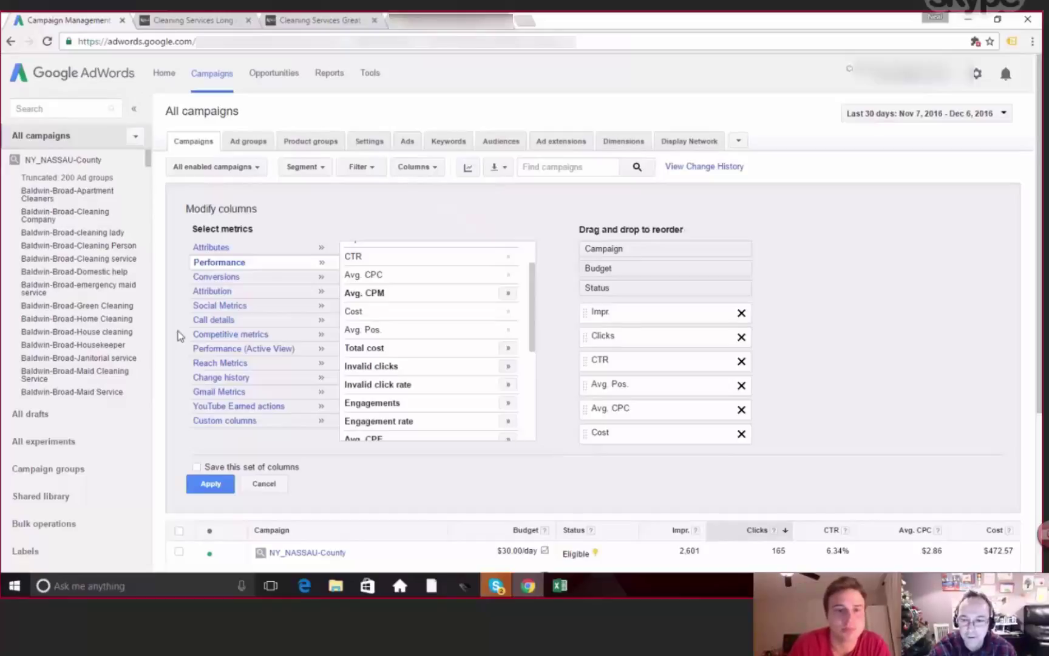
- Add the conversion metrics Conversions, Cost / conv. and Conv. rate to the campaign table columns
{"action": "left_click", "coordinate": [217, 277]}
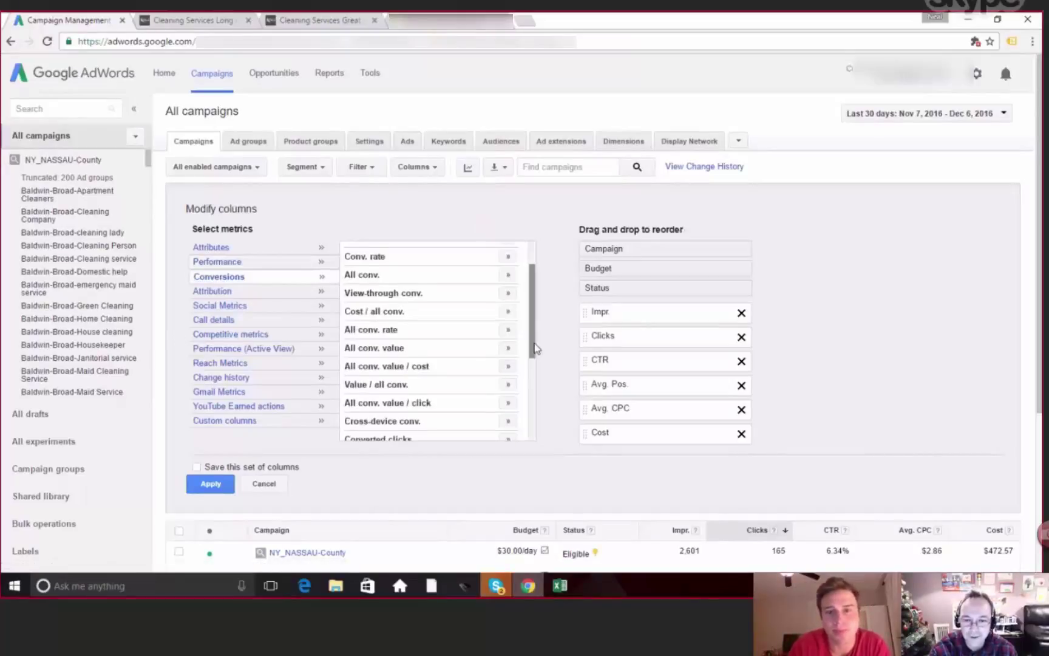
{"action": "scroll", "coordinate": [535, 344], "scroll_direction": "up", "scroll_amount": 2}
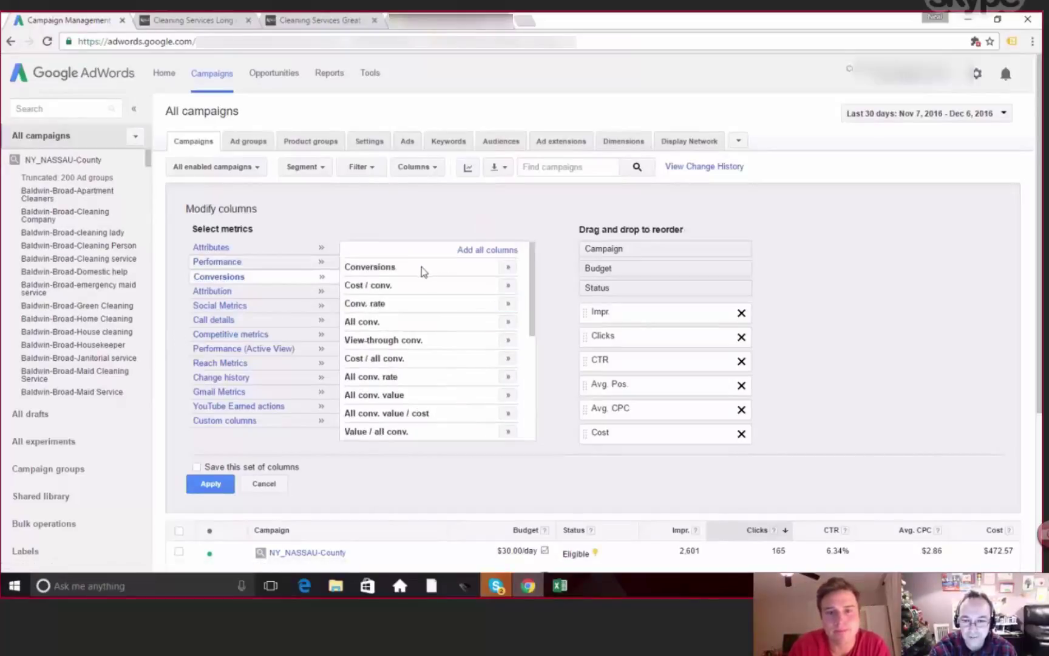
{"action": "left_click", "coordinate": [508, 267]}
{"action": "left_click", "coordinate": [507, 285]}
{"action": "left_click", "coordinate": [507, 303]}
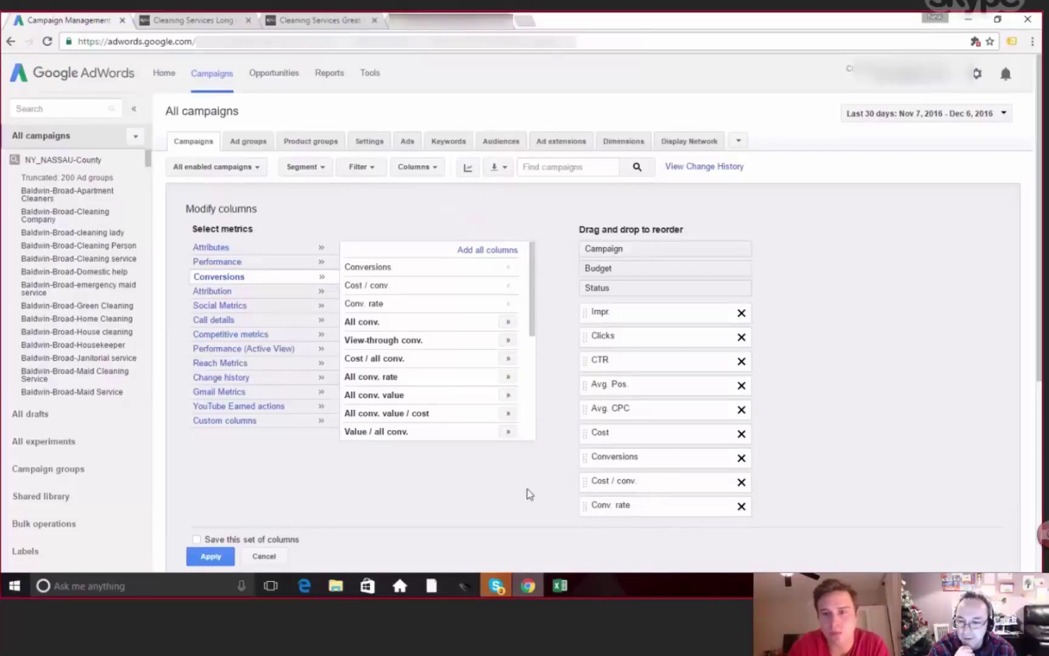
- Add Search Impr. share, Search Exact match IS, Search Lost IS (rank) and Search Lost IS (budget), and apply the modified column set
{"action": "left_click", "coordinate": [232, 335]}
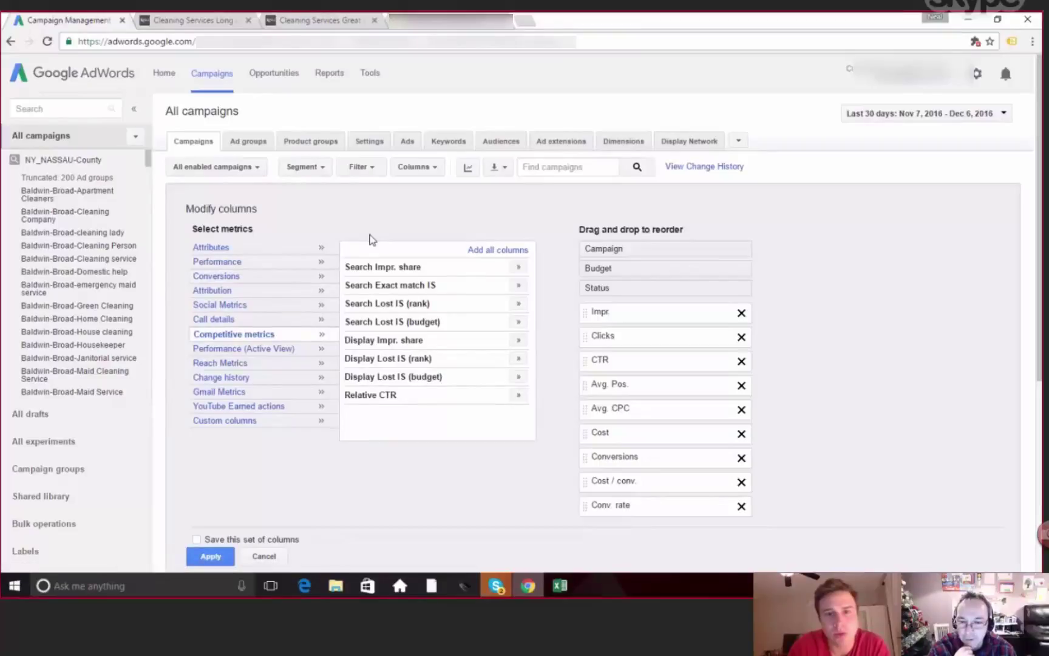
{"action": "left_click", "coordinate": [519, 268]}
{"action": "left_click", "coordinate": [518, 286]}
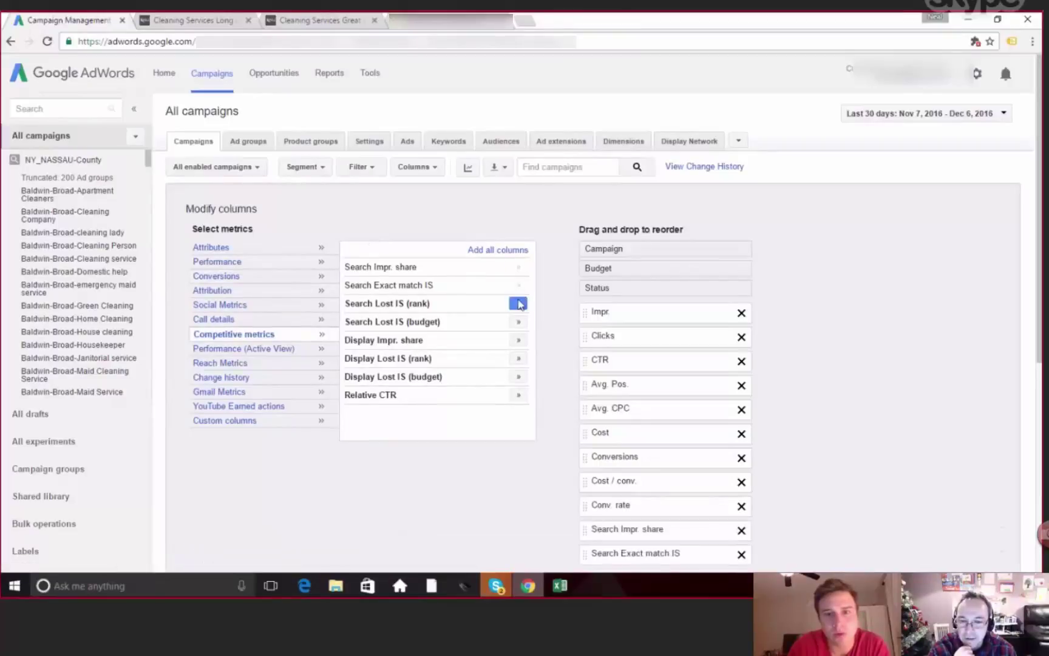
{"action": "left_click", "coordinate": [519, 304]}
{"action": "left_click", "coordinate": [518, 322]}
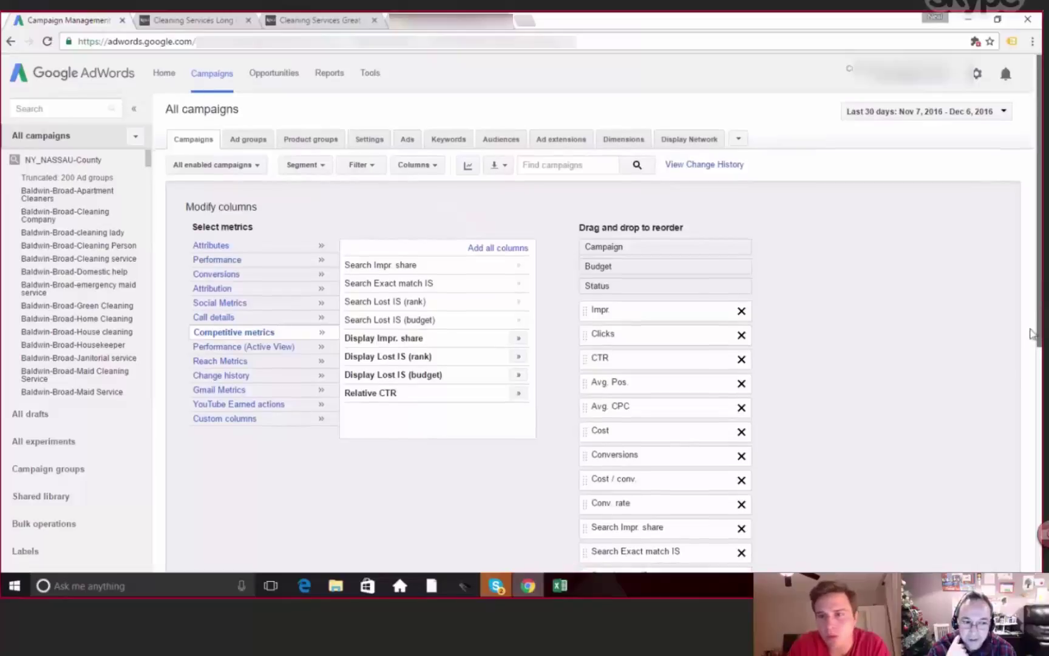
{"action": "left_click_drag", "start_coordinate": [1032, 322], "coordinate": [1032, 327]}
{"action": "scroll", "coordinate": [1008, 395], "scroll_direction": "down", "scroll_amount": 4}
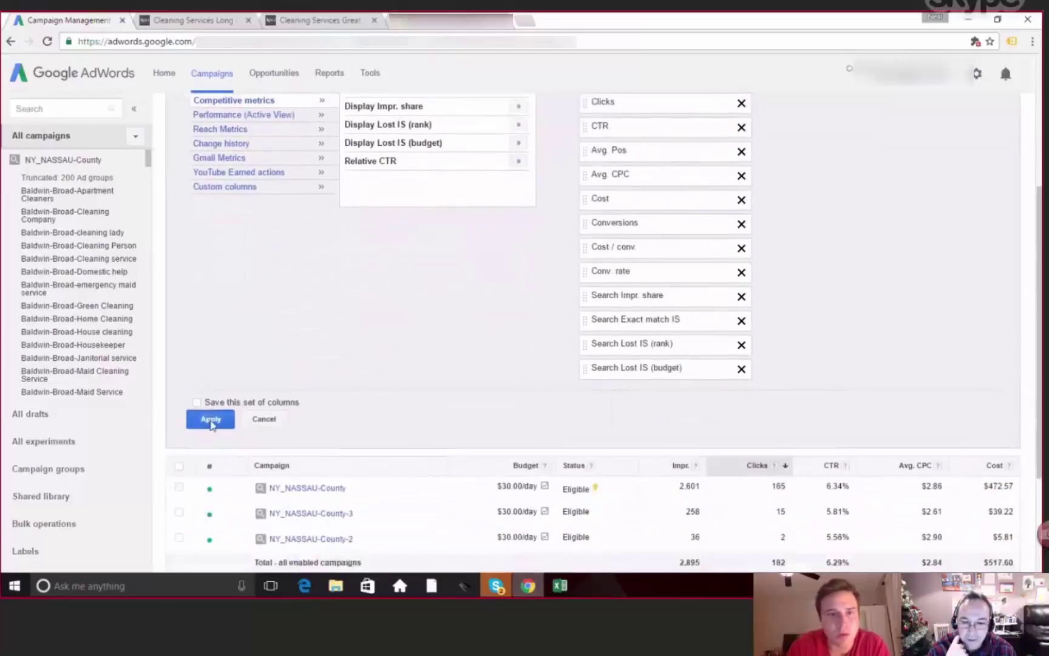
{"action": "left_click", "coordinate": [205, 419]}
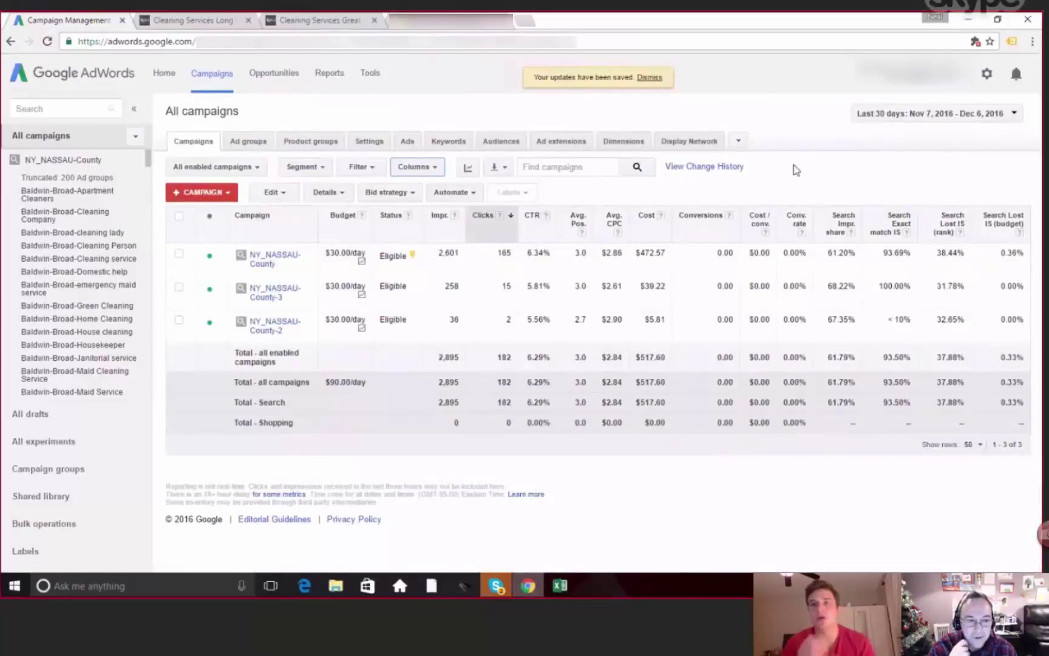
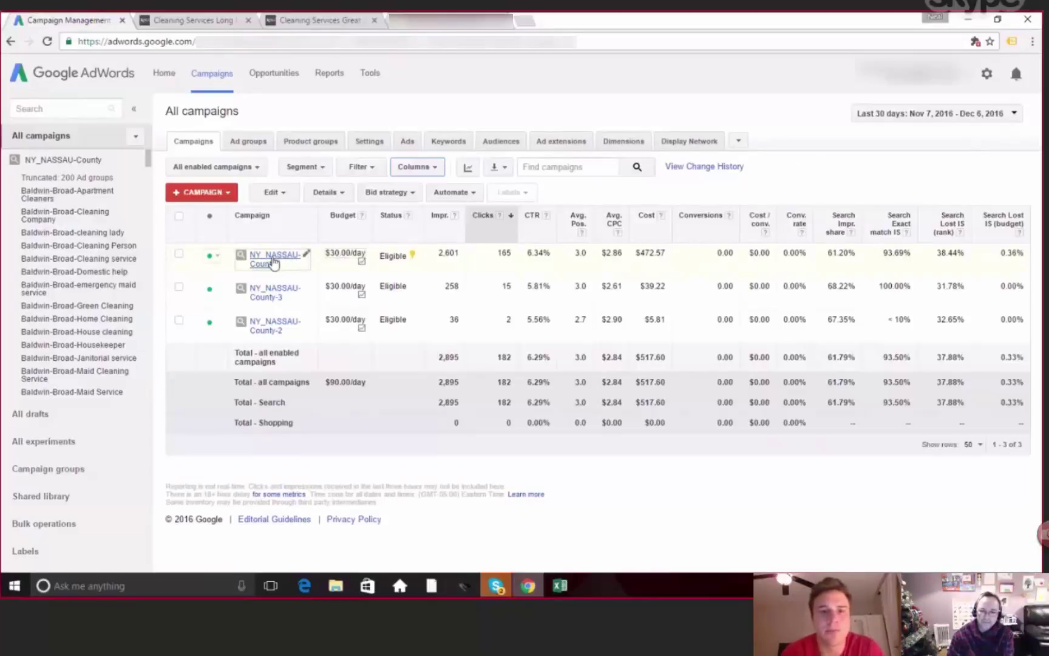
- Open the NY_NASSAU-County-3 campaign and review its price extensions and callout extensions
{"action": "left_click", "coordinate": [265, 297]}
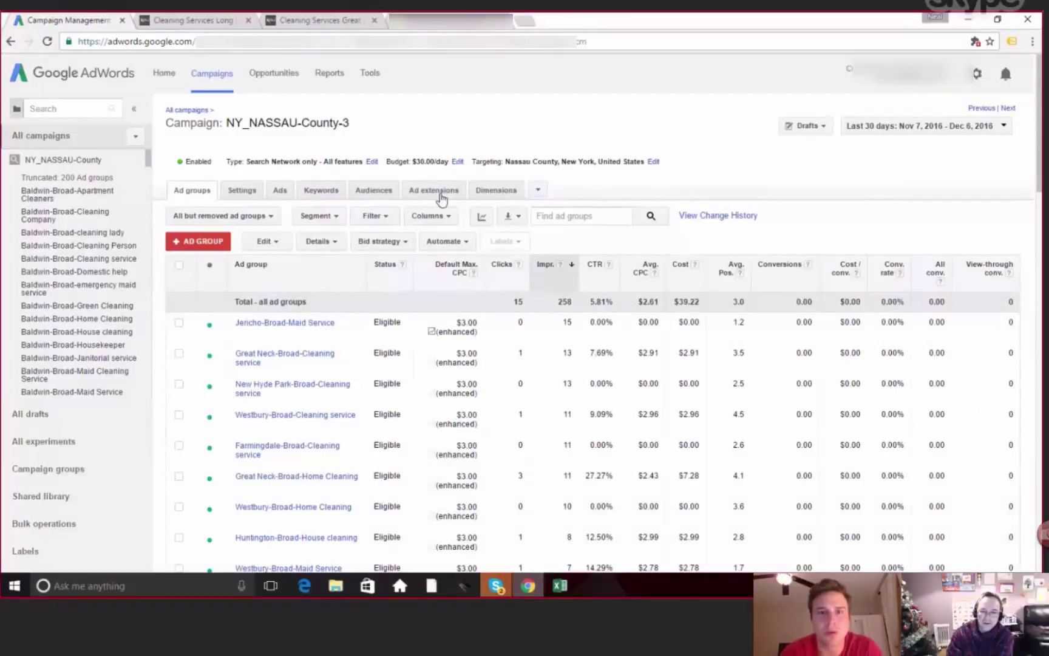
{"action": "left_click", "coordinate": [433, 190]}
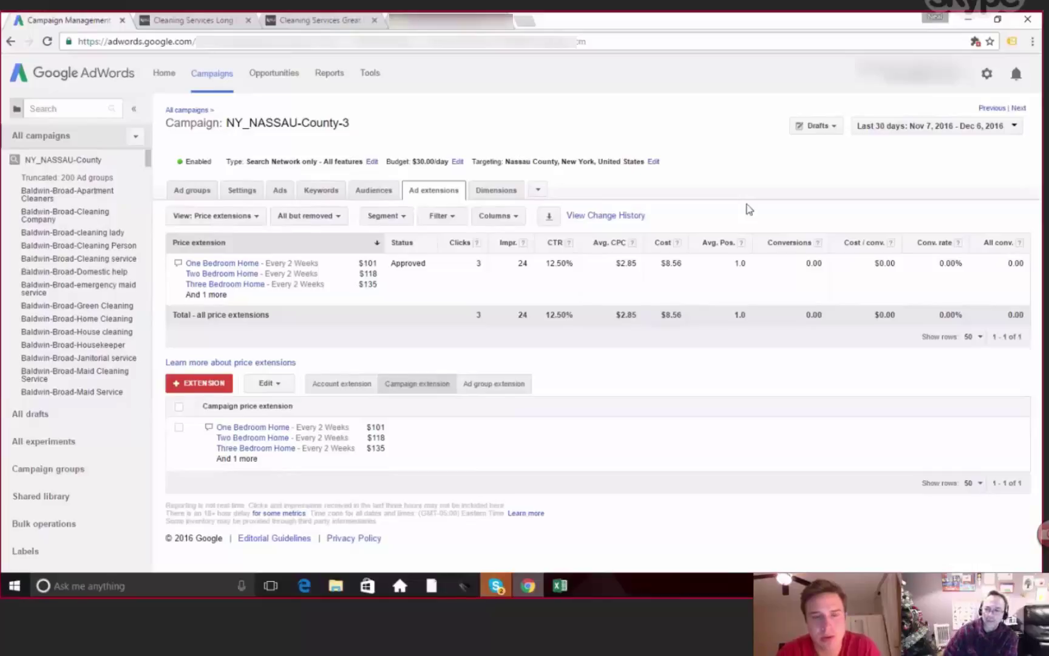
{"action": "left_click", "coordinate": [255, 217]}
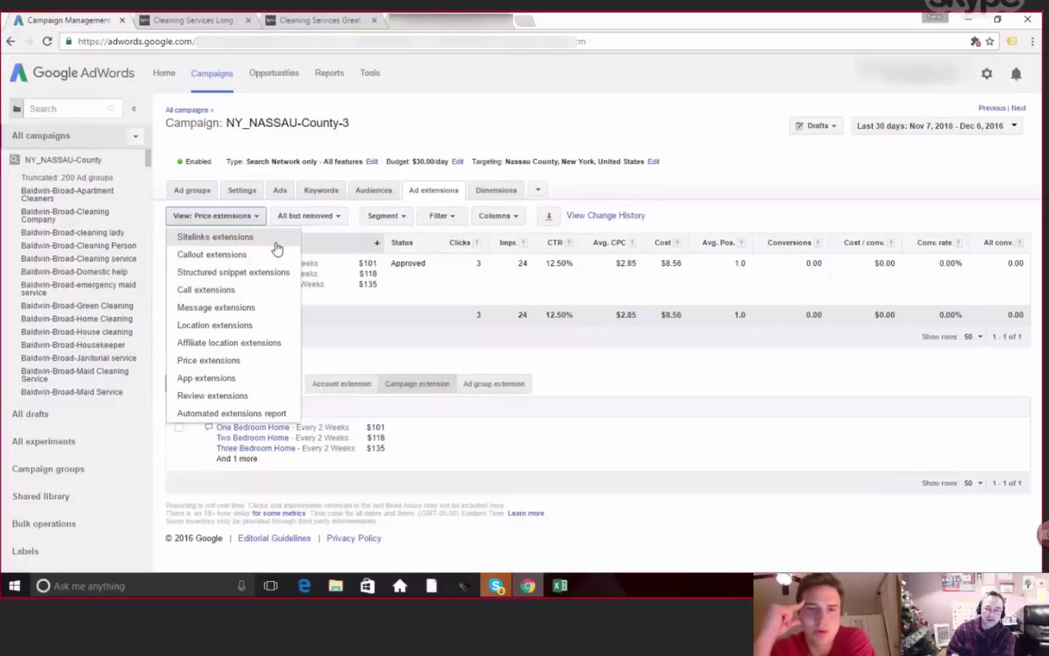
{"action": "left_click", "coordinate": [256, 260]}
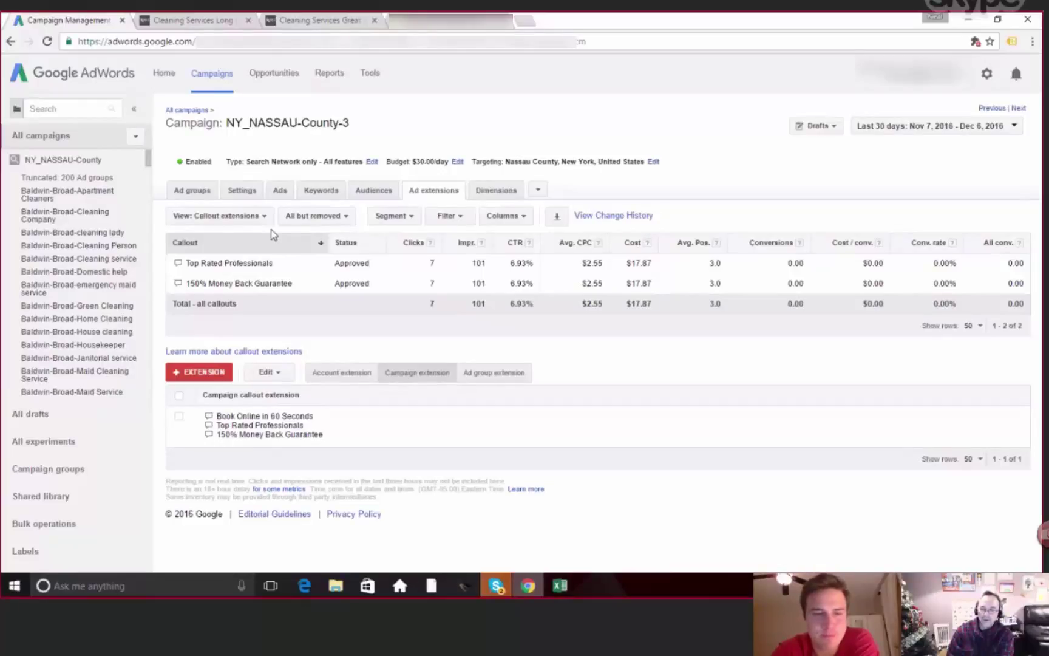
- Review the sitelinks, structured snippet and call extensions of the NY_NASSAU-County-3 campaign
{"action": "left_click", "coordinate": [270, 223]}
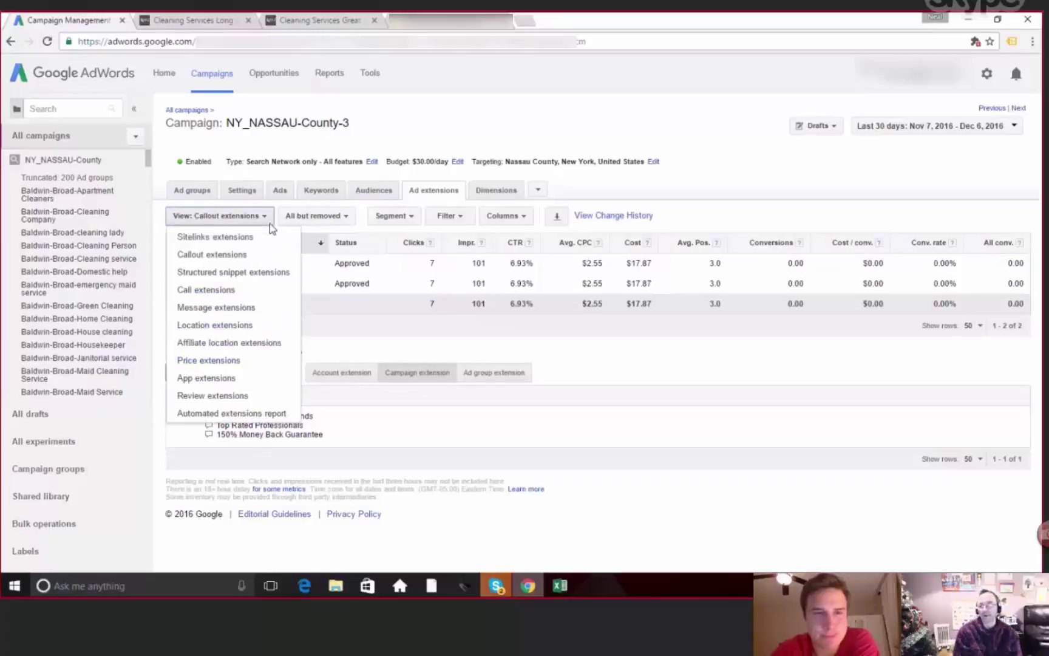
{"action": "left_click", "coordinate": [264, 237]}
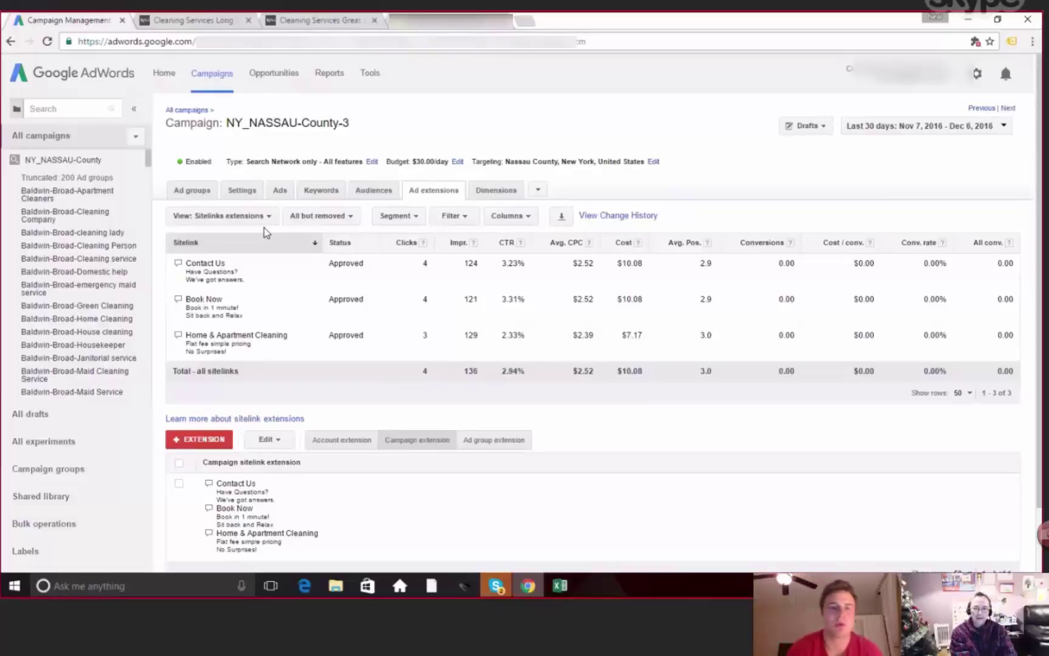
{"action": "left_click", "coordinate": [264, 222]}
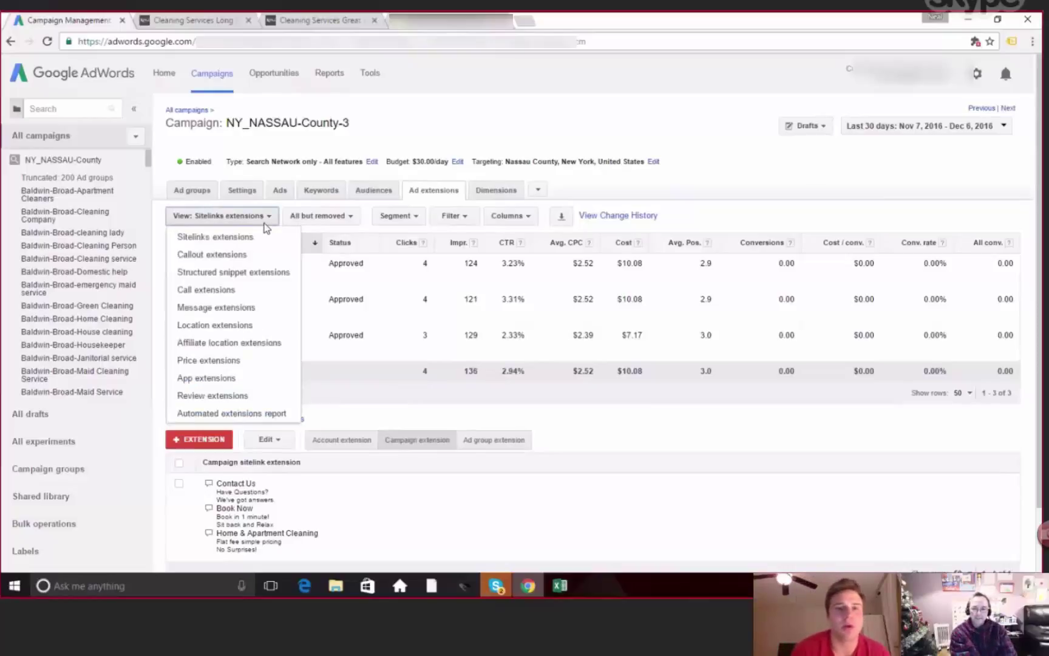
{"action": "left_click", "coordinate": [241, 273]}
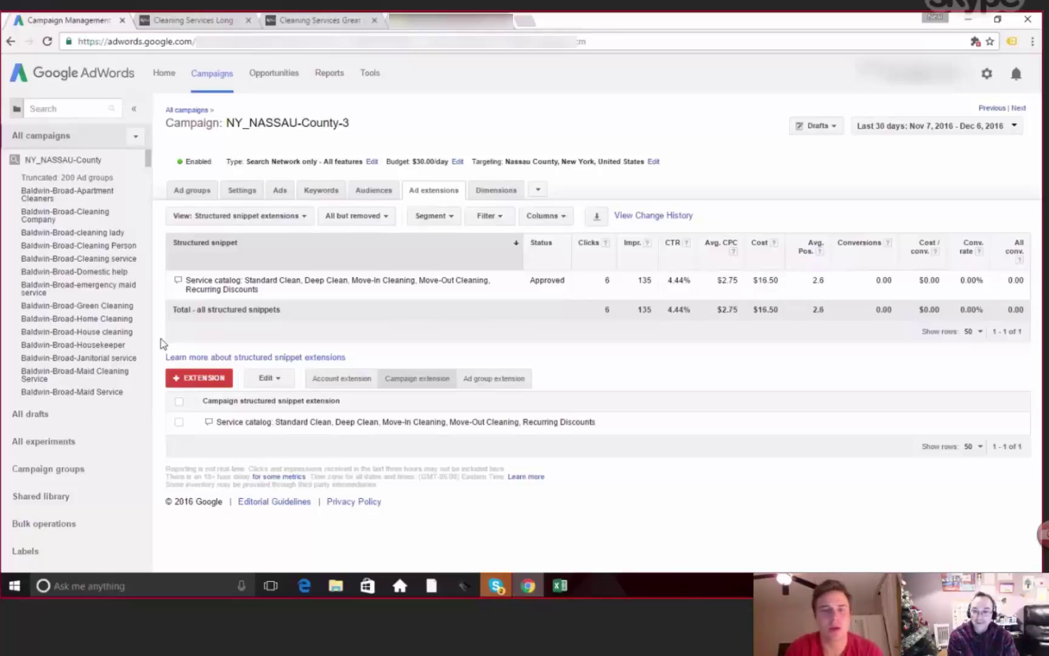
{"action": "left_click", "coordinate": [305, 217]}
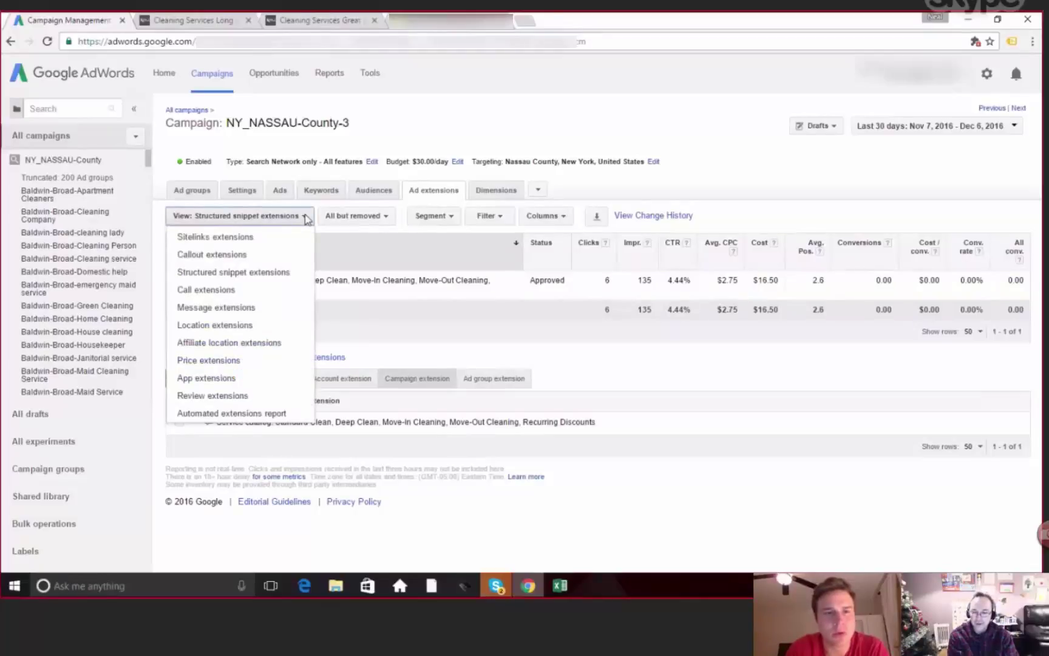
{"action": "left_click", "coordinate": [250, 291]}
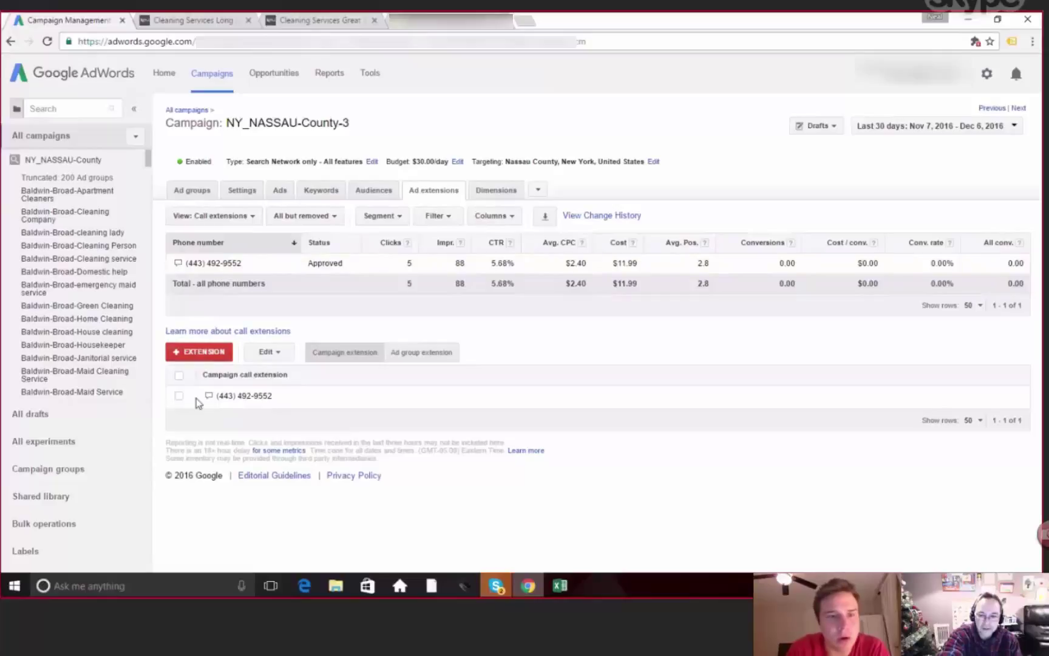
{"action": "left_click", "coordinate": [198, 353]}
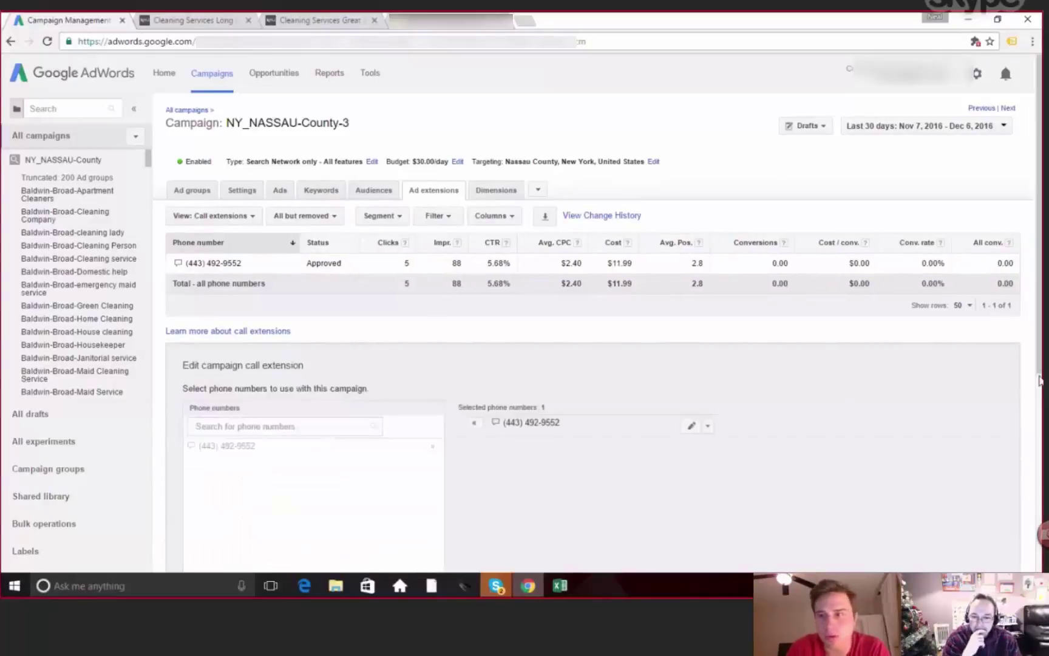
{"action": "scroll", "coordinate": [593, 444], "scroll_direction": "down", "scroll_amount": 3}
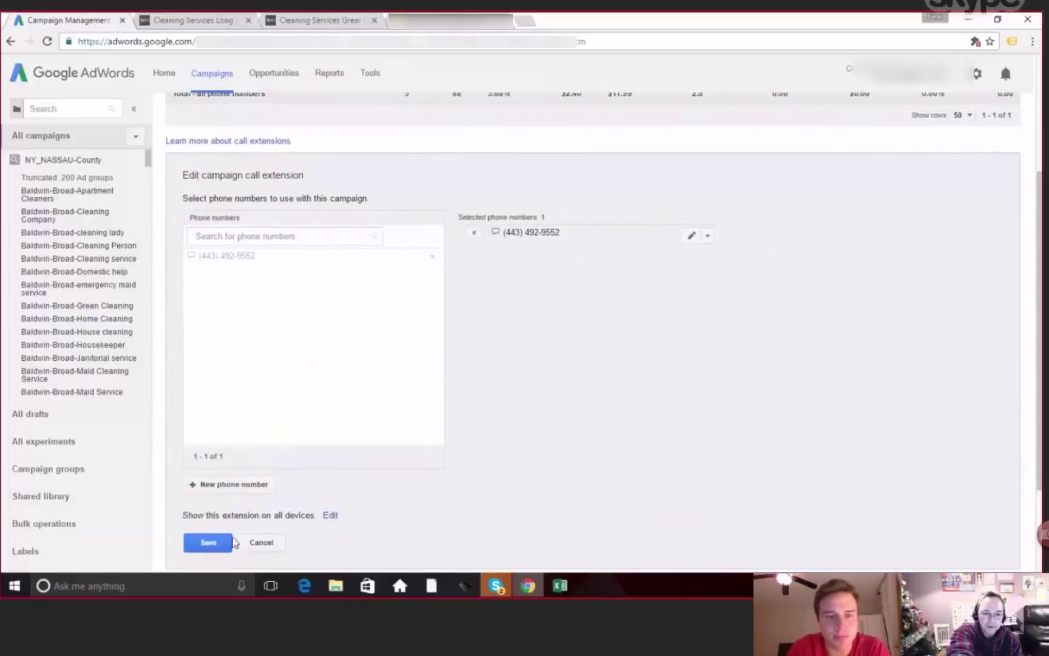
{"action": "left_click", "coordinate": [261, 542]}
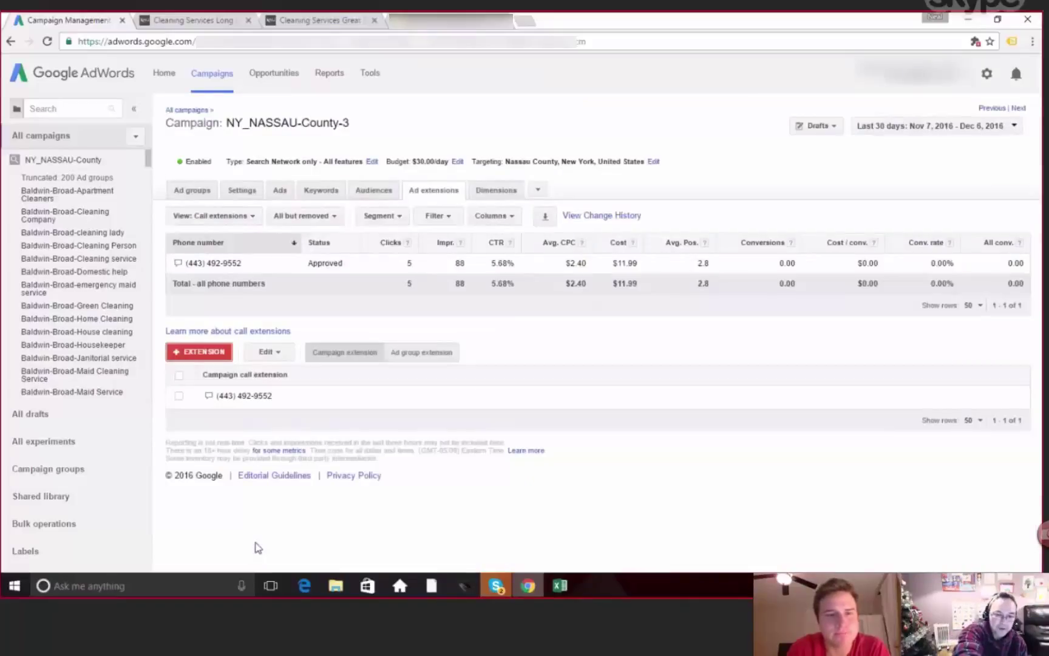
- Examine the campaign call extension's phone number settings, including call reporting and device preference, and leave the editors without saving
{"action": "left_click", "coordinate": [232, 398]}
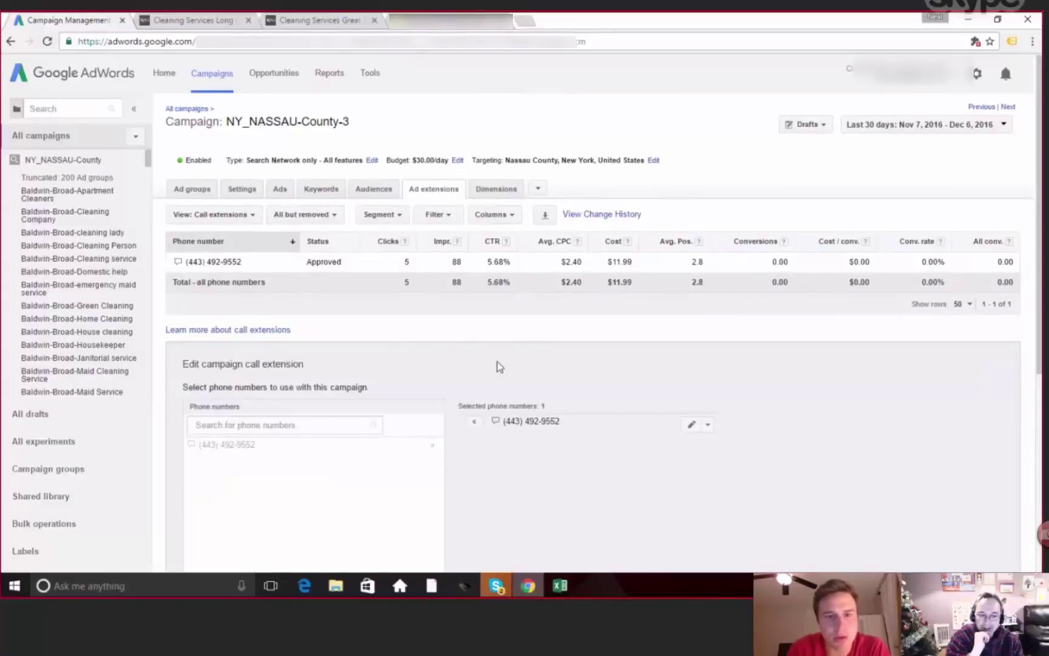
{"action": "scroll", "coordinate": [509, 372], "scroll_direction": "down", "scroll_amount": 2}
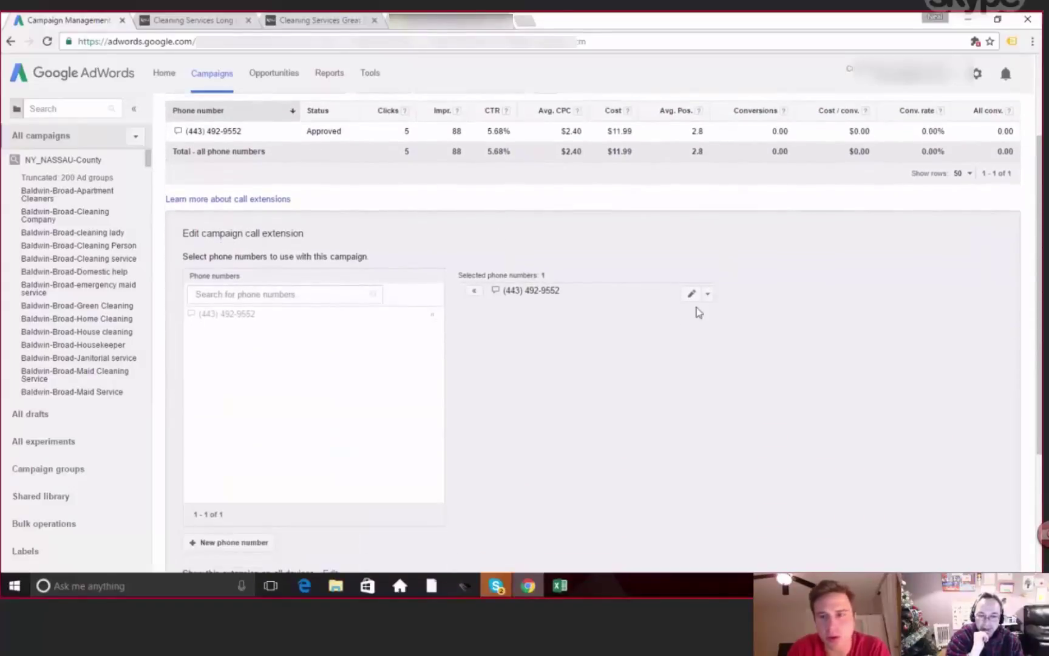
{"action": "left_click", "coordinate": [692, 295]}
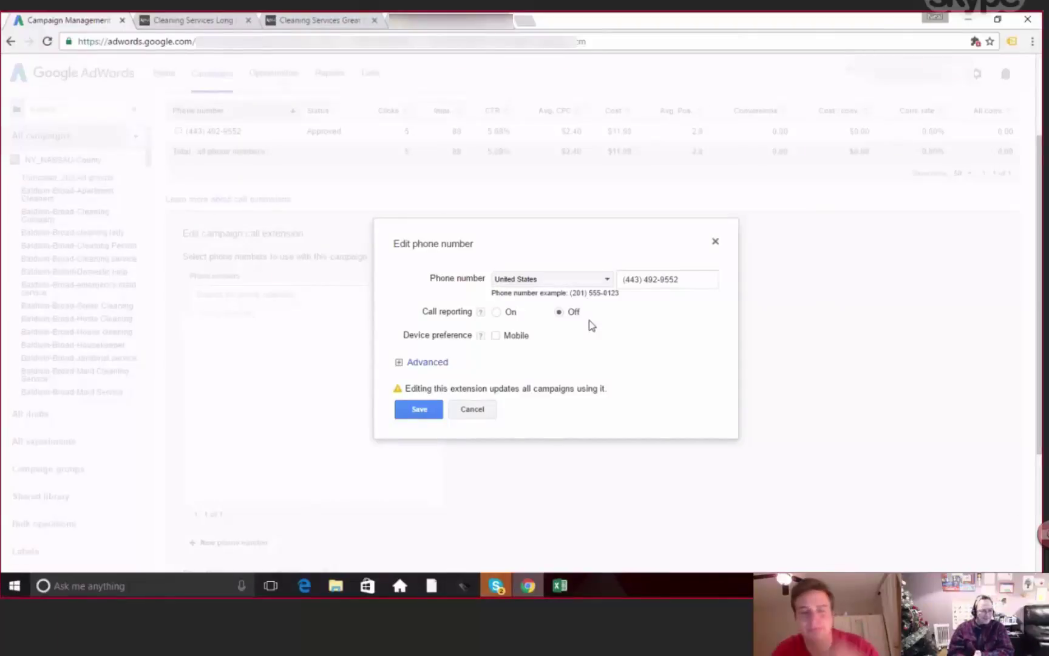
{"action": "left_click", "coordinate": [473, 410]}
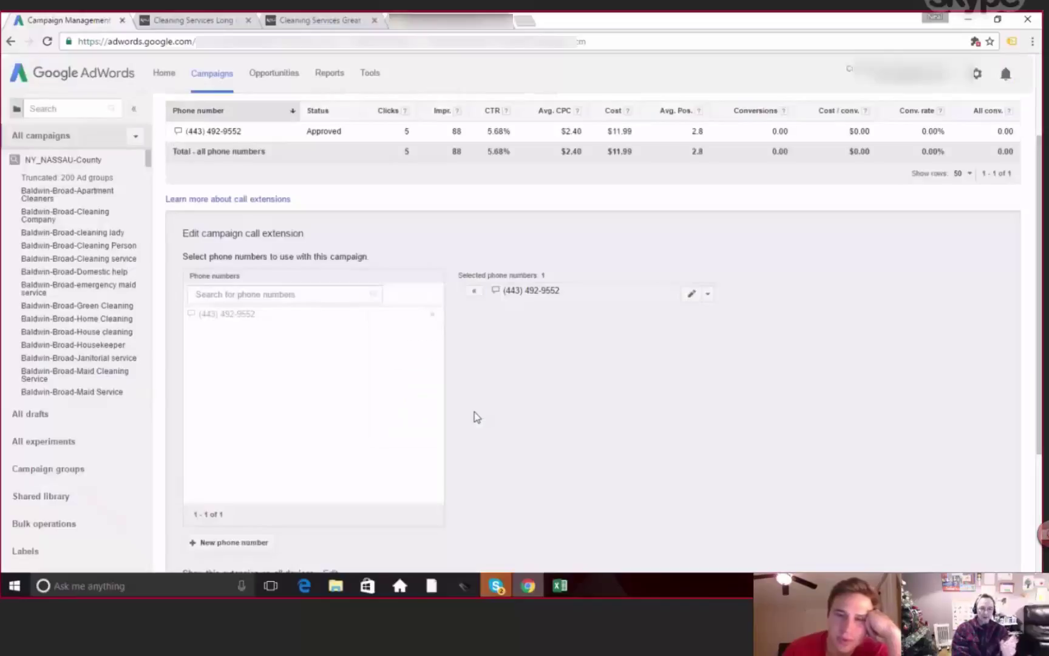
{"action": "scroll", "coordinate": [1024, 293], "scroll_direction": "down", "scroll_amount": 1}
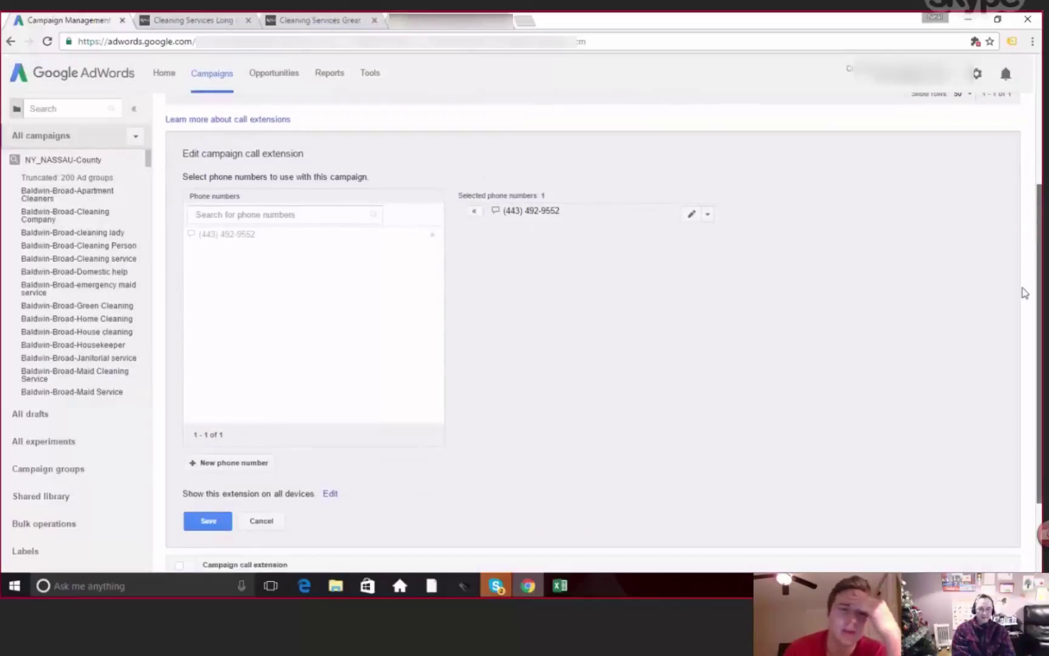
{"action": "left_click", "coordinate": [261, 520]}
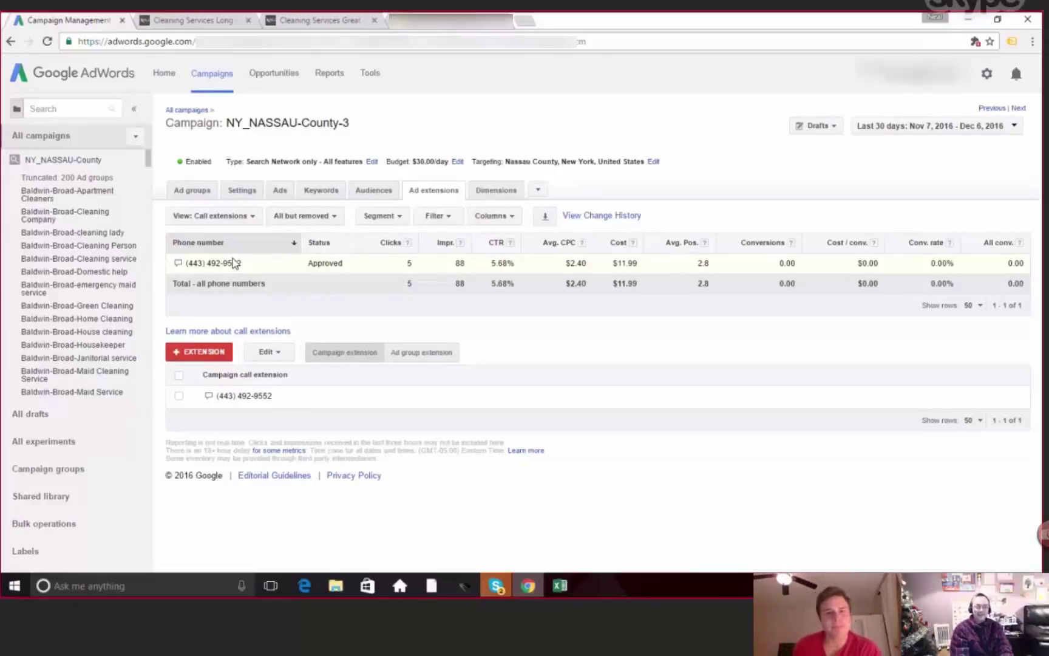
- Check the available ad extension types and return to the ad groups list of the NY_NASSAU-County-3 campaign in Google AdWords
{"action": "left_click", "coordinate": [251, 217]}
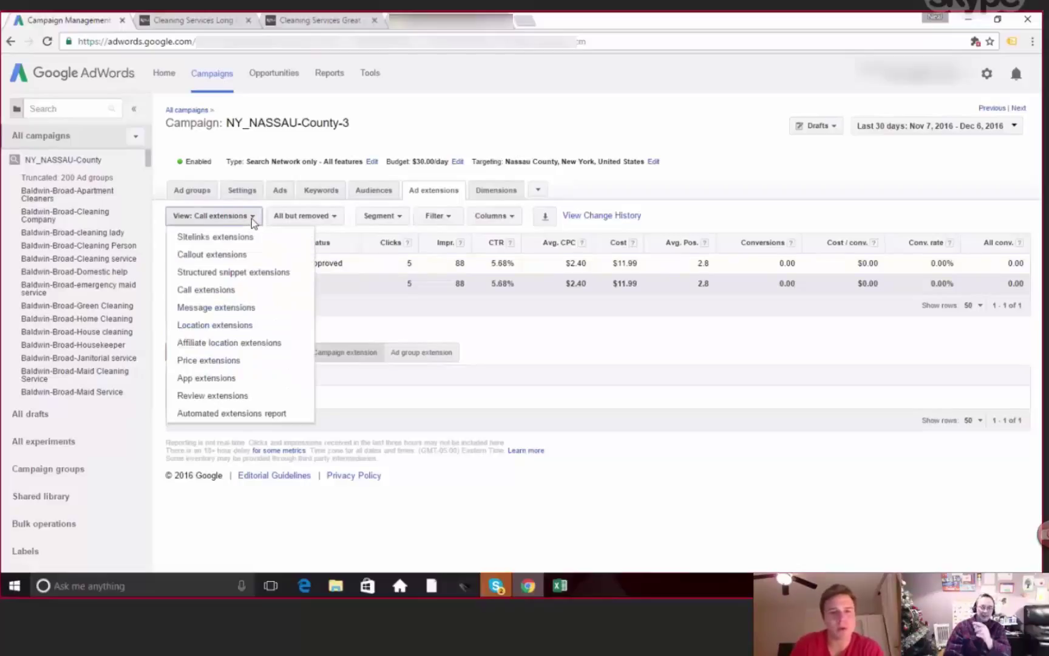
{"action": "left_click", "coordinate": [193, 192]}
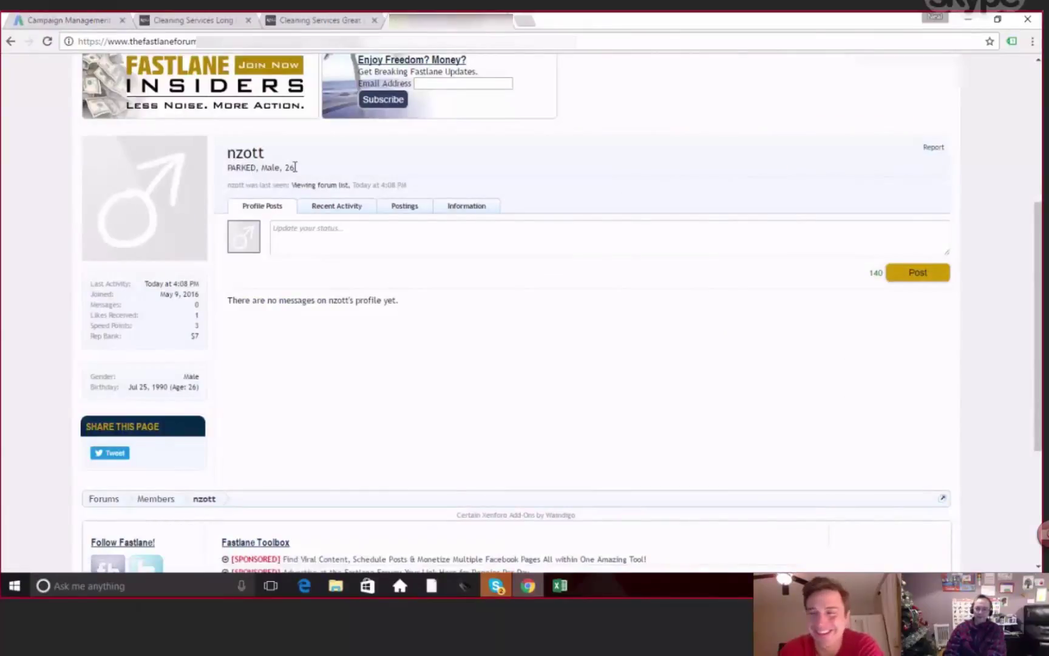
{"action": "left_click", "coordinate": [83, 23]}
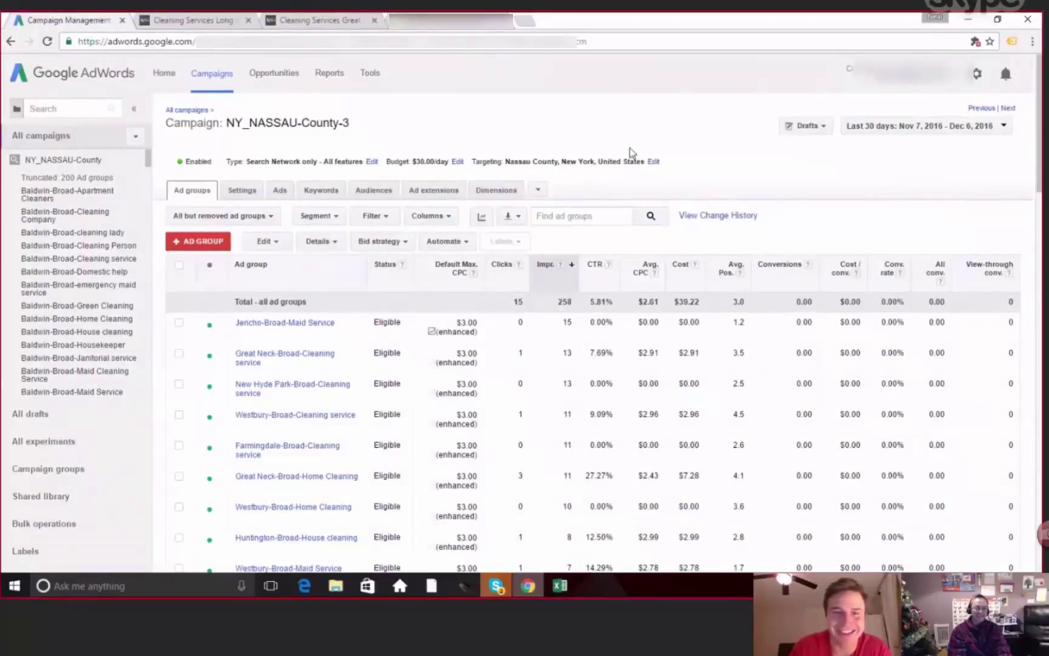